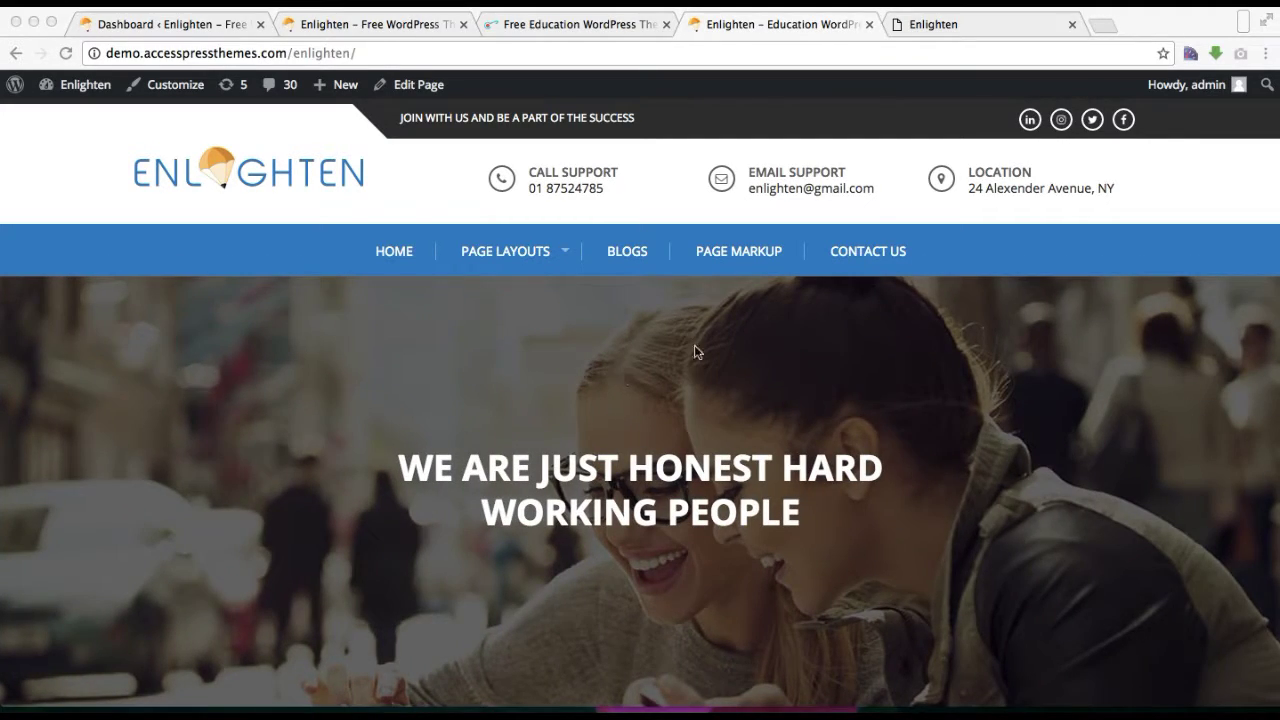
Open the Enlighten demo site's BLOGS category archive from its main navigation menu
{"action": "scroll", "coordinate": [596, 398], "scroll_direction": "down", "scroll_amount": 3}
{"action": "scroll", "coordinate": [596, 398], "scroll_direction": "up", "scroll_amount": 3}
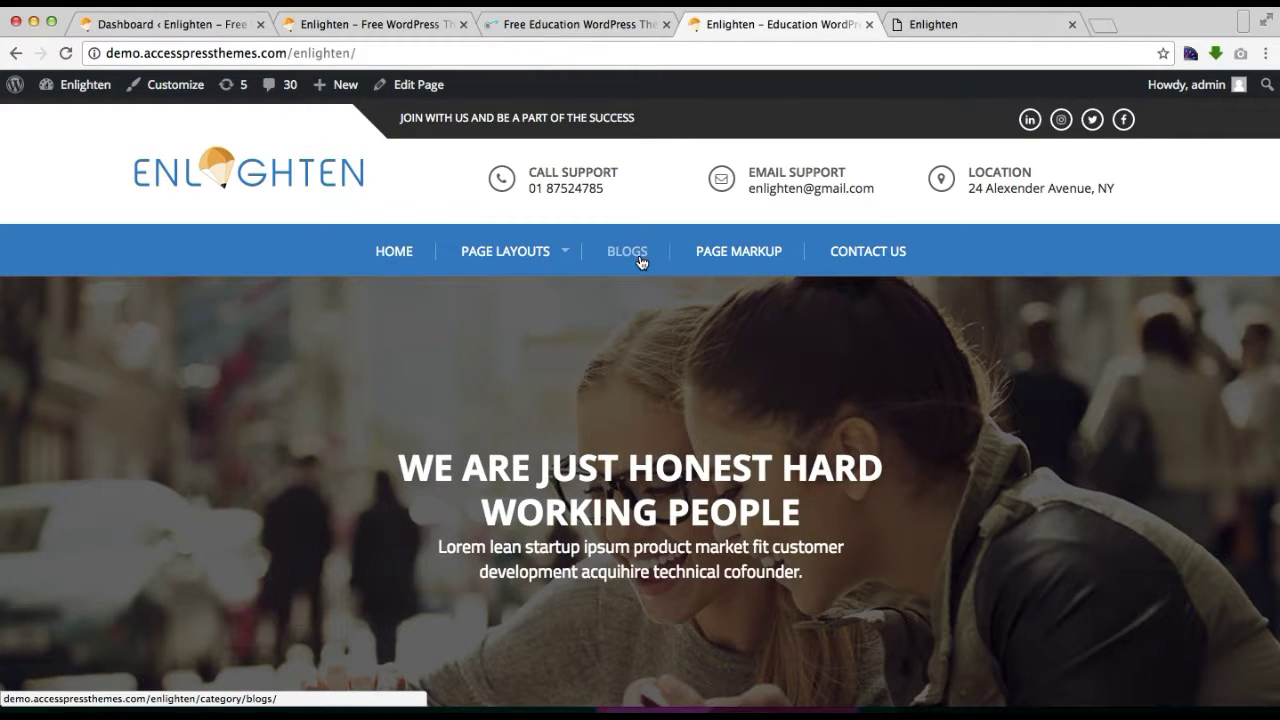
{"action": "left_click", "coordinate": [640, 261]}
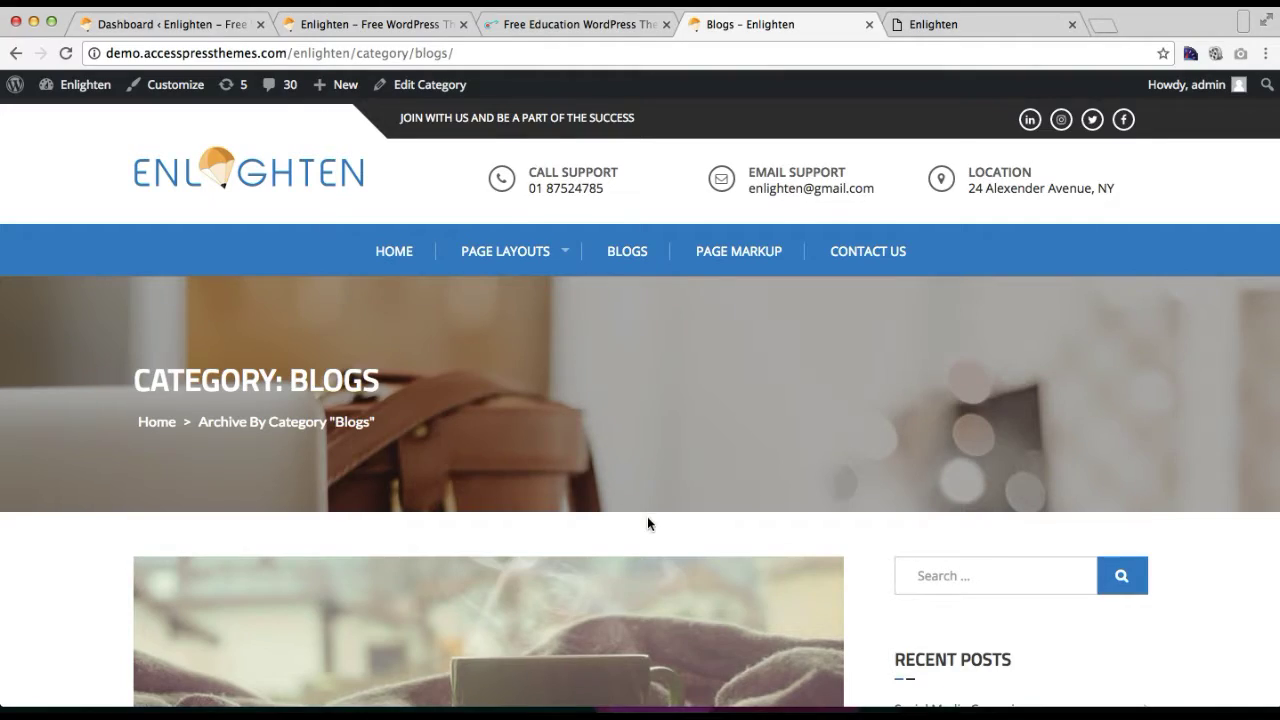
Review the demo Blogs archive, then switch to the 'Dashboard ‹ Enlighten' admin tab
{"action": "scroll", "coordinate": [648, 518], "scroll_direction": "down", "scroll_amount": 10}
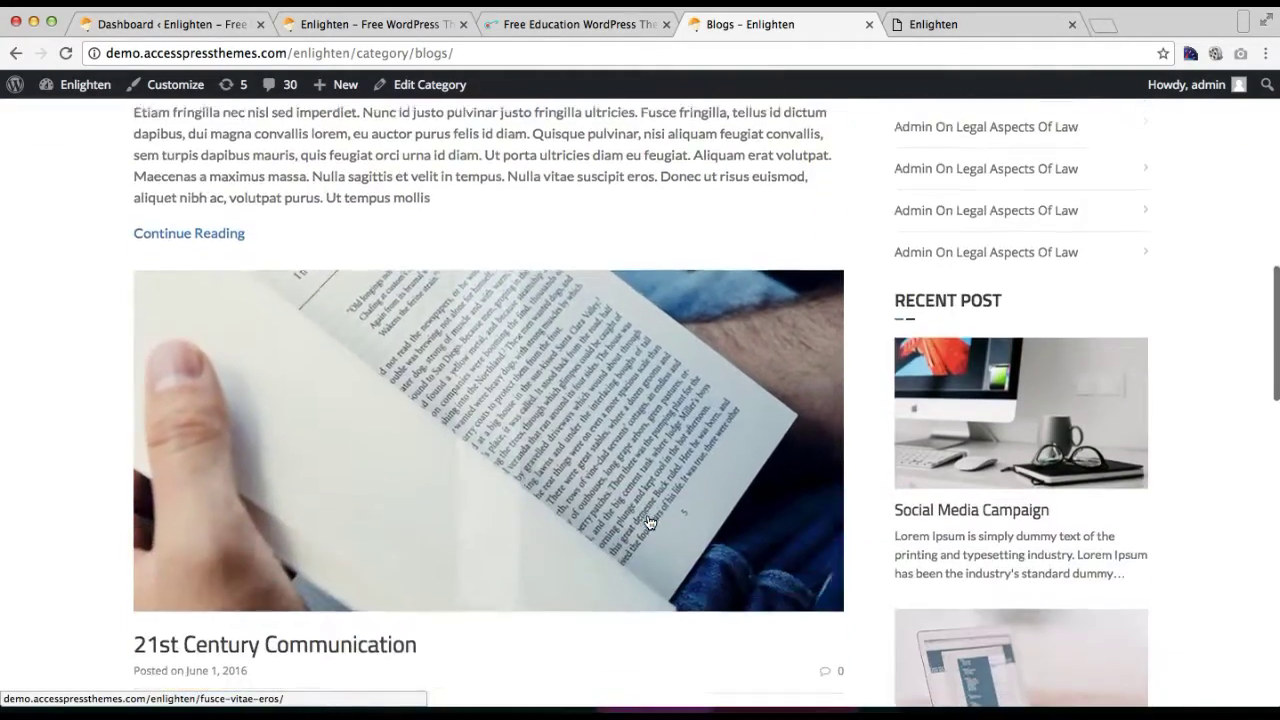
{"action": "scroll", "coordinate": [648, 521], "scroll_direction": "down", "scroll_amount": 15}
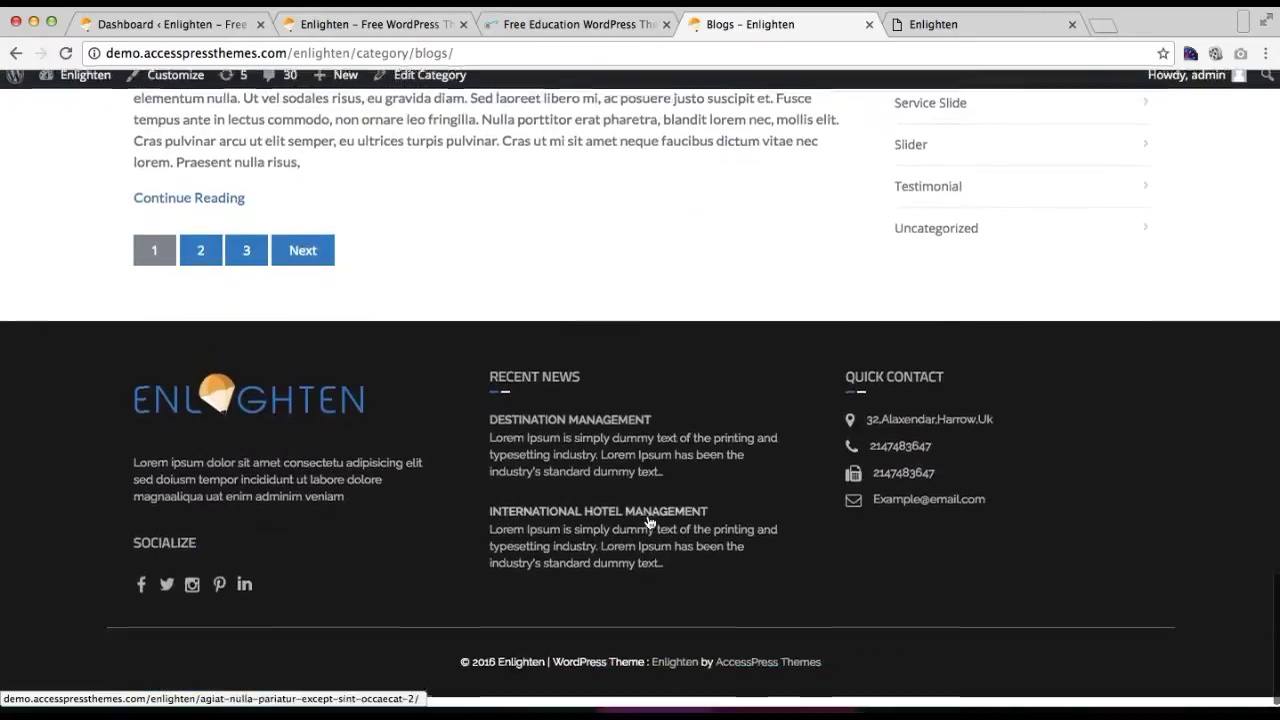
{"action": "scroll", "coordinate": [648, 521], "scroll_direction": "up", "scroll_amount": 15}
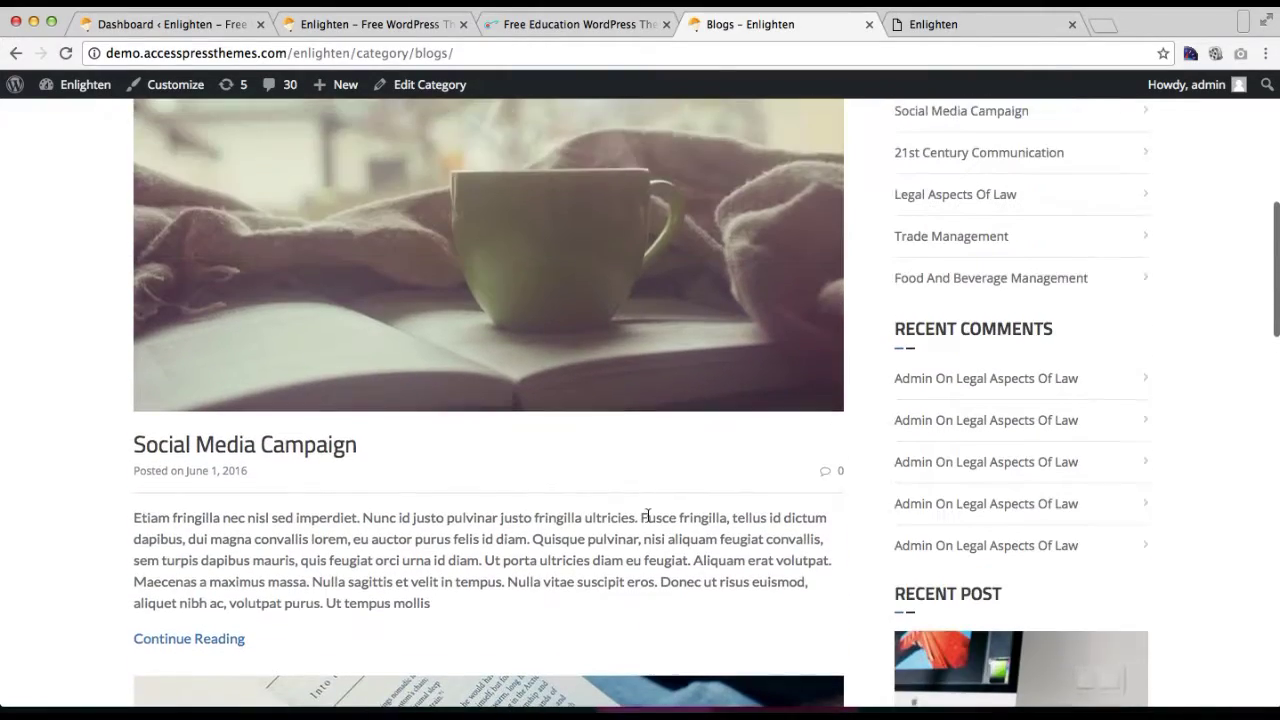
{"action": "scroll", "coordinate": [506, 368], "scroll_direction": "down", "scroll_amount": 3}
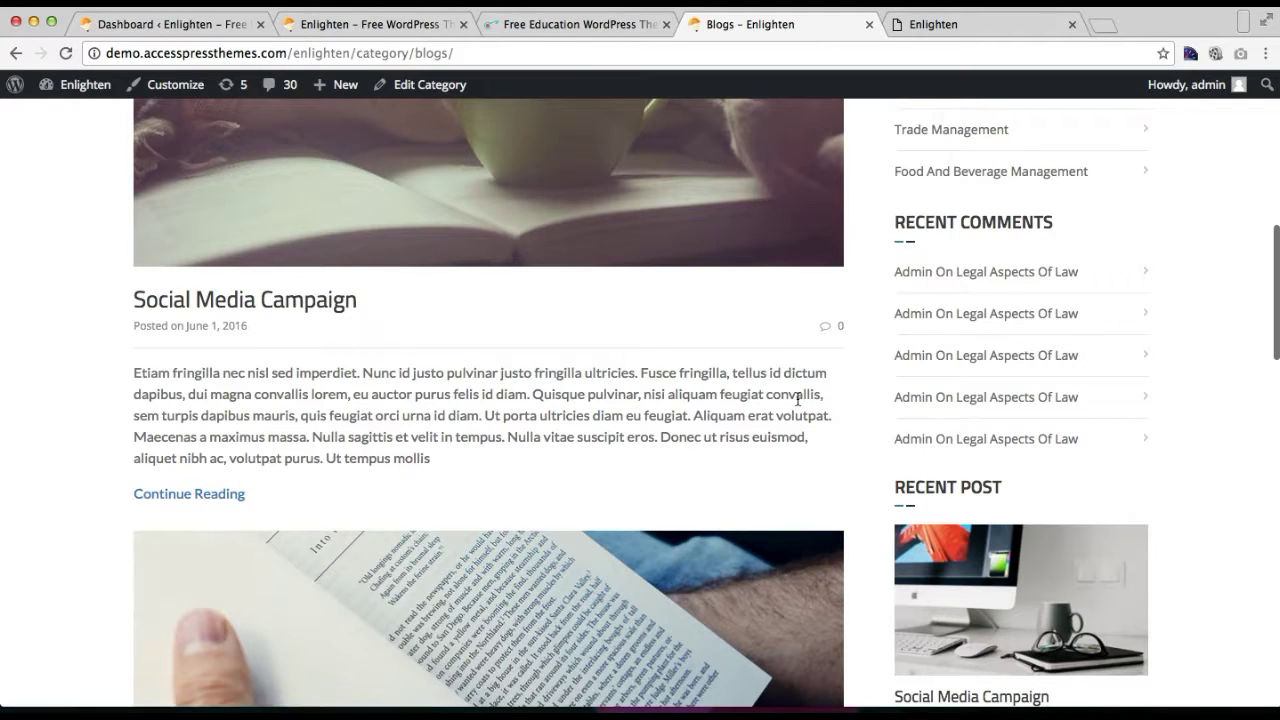
{"action": "scroll", "coordinate": [798, 407], "scroll_direction": "up", "scroll_amount": 5}
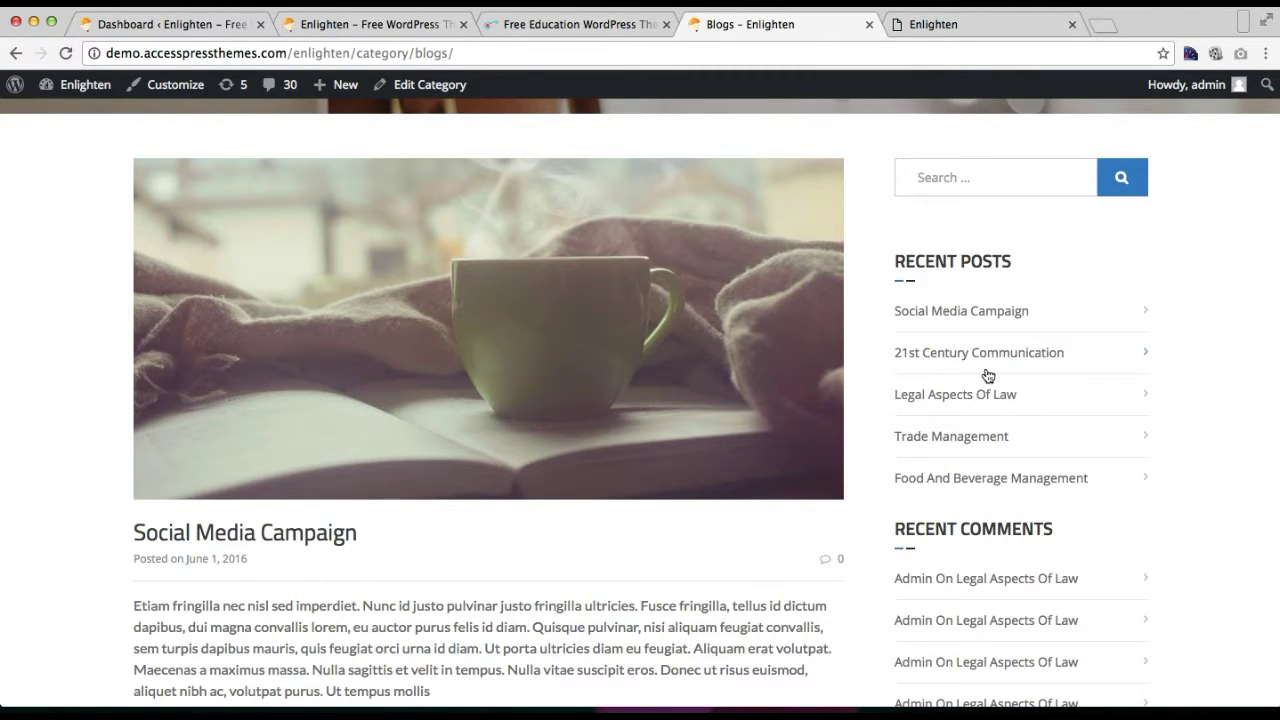
{"action": "scroll", "coordinate": [986, 371], "scroll_direction": "up", "scroll_amount": 5}
{"action": "scroll", "coordinate": [986, 372], "scroll_direction": "down", "scroll_amount": 15}
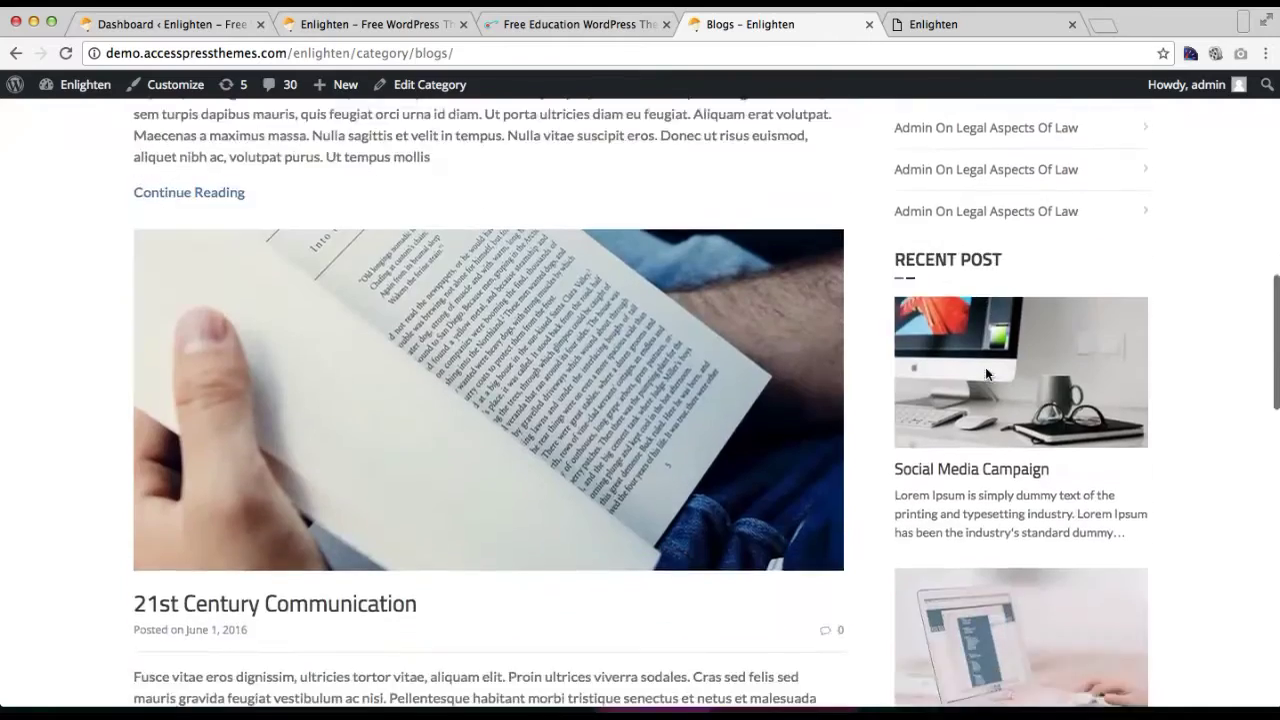
{"action": "scroll", "coordinate": [987, 370], "scroll_direction": "up", "scroll_amount": 15}
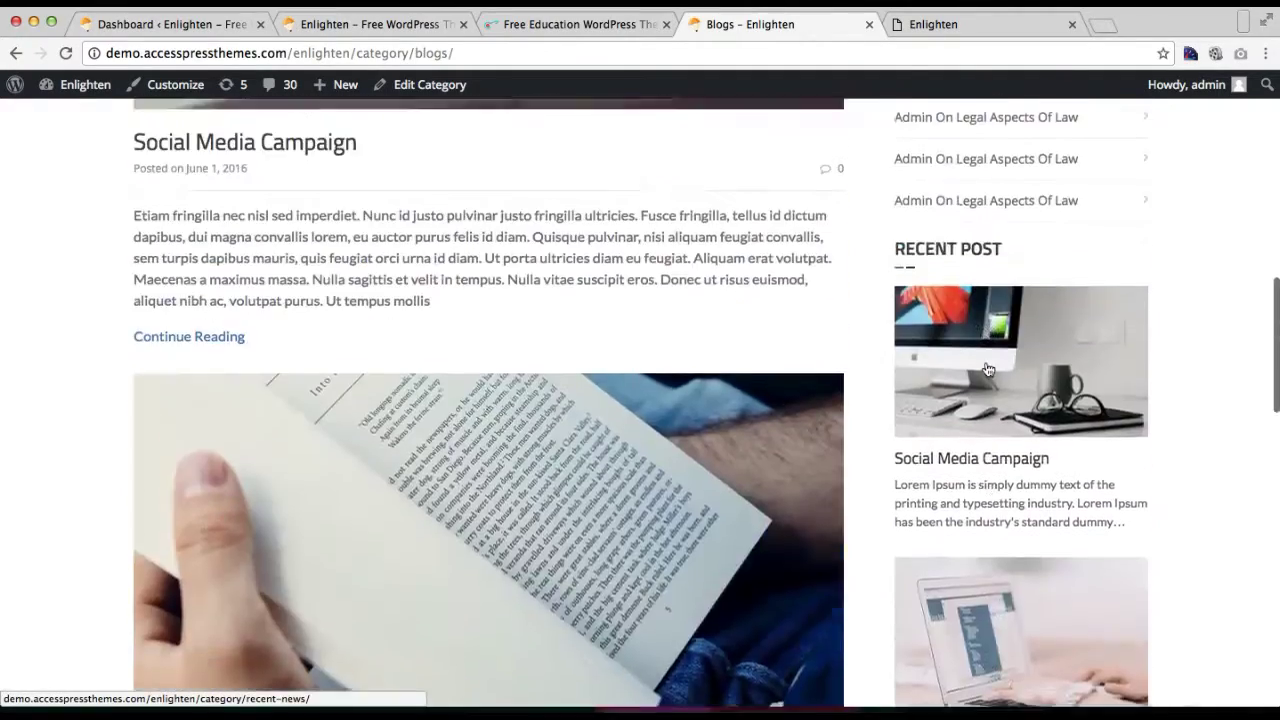
{"action": "scroll", "coordinate": [987, 369], "scroll_direction": "up", "scroll_amount": 5}
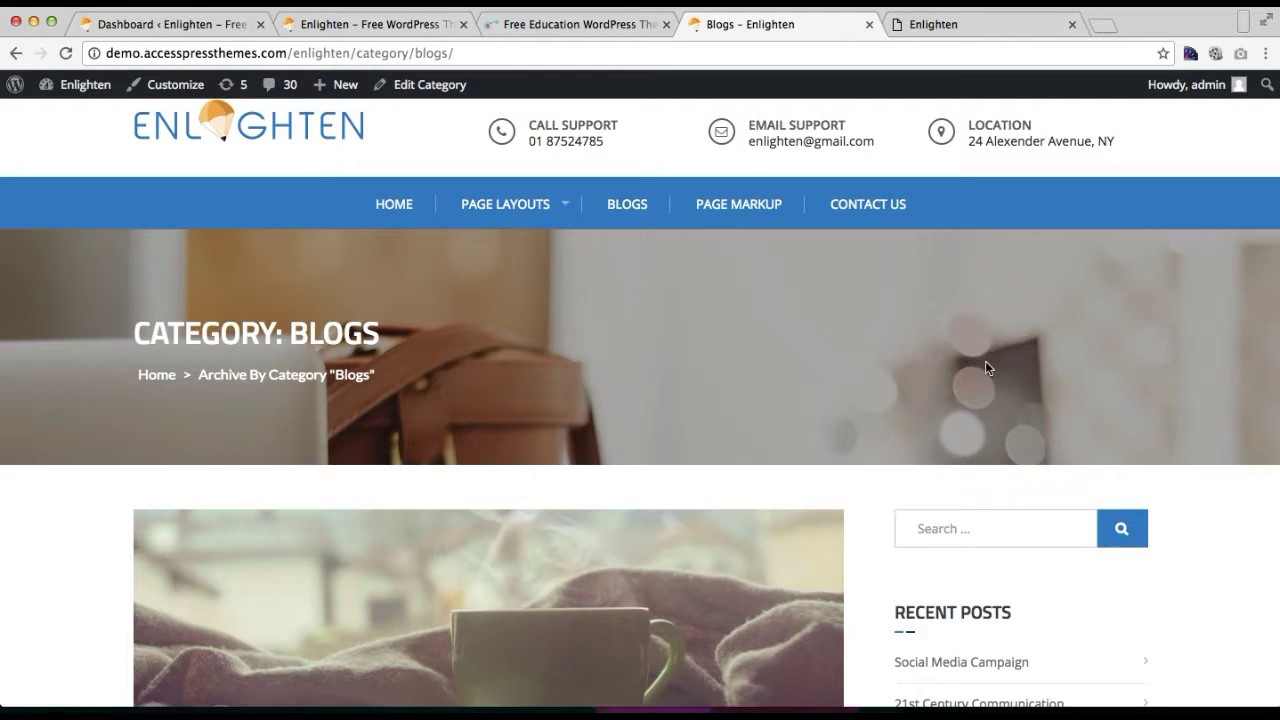
{"action": "left_click", "coordinate": [230, 28]}
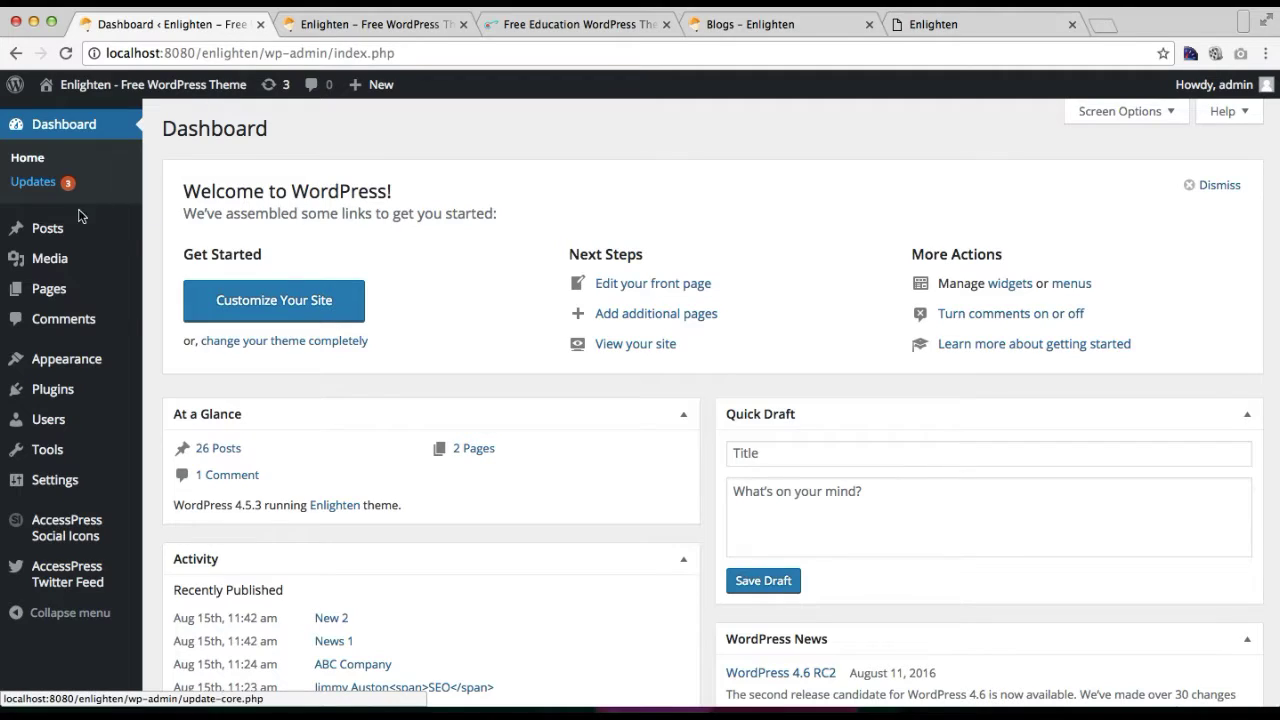
Add a 'Blog' category under Posts > Categories and view its empty posts list
{"action": "mouse_move", "coordinate": [52, 244]}
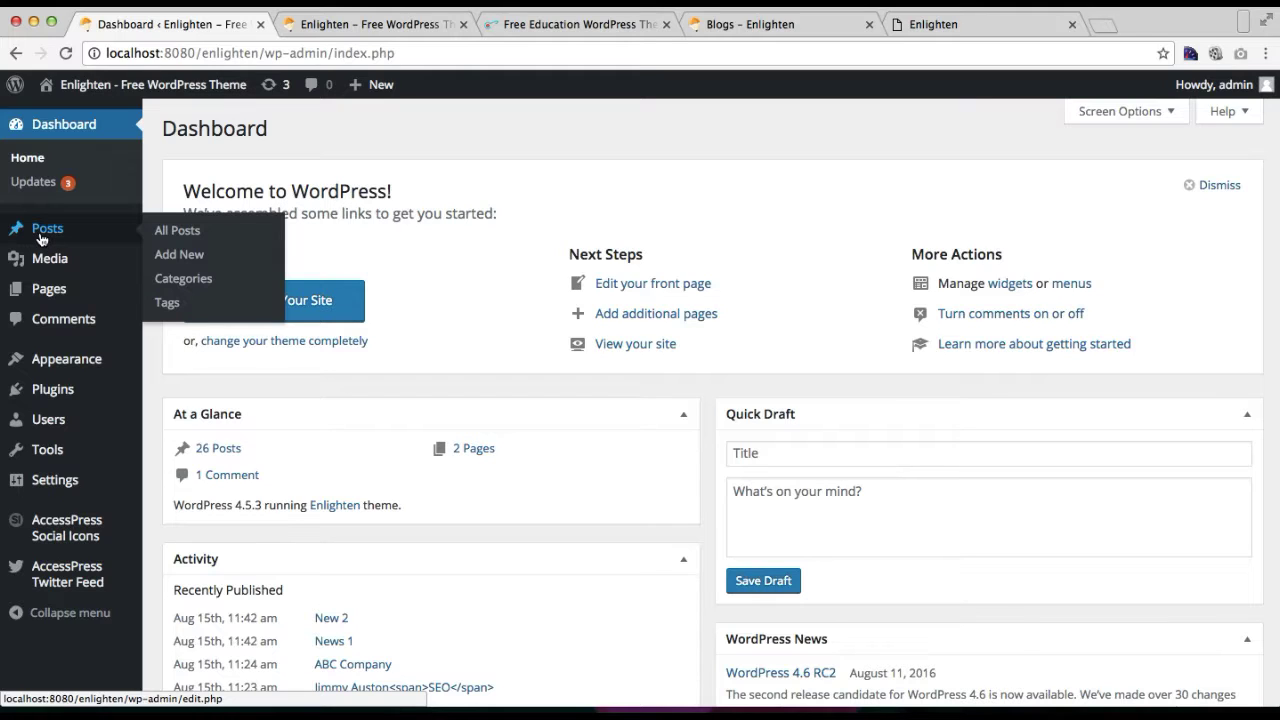
{"action": "left_click", "coordinate": [184, 289]}
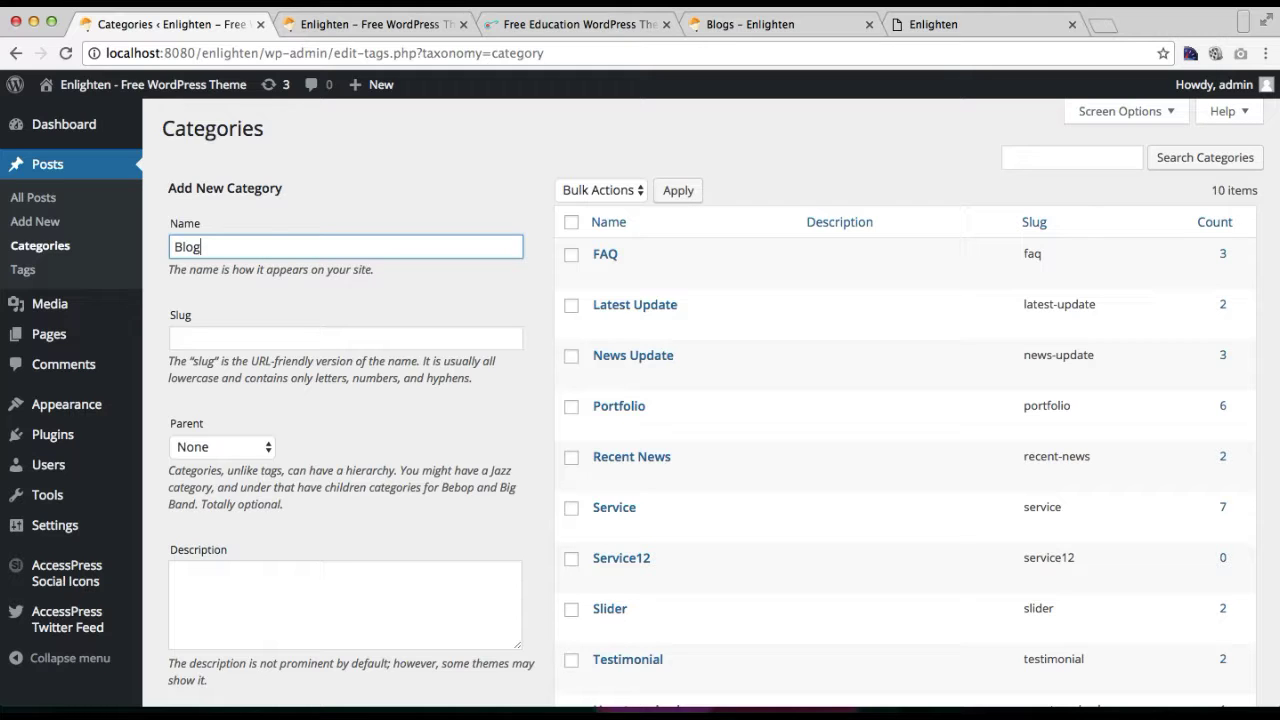
{"action": "scroll", "coordinate": [275, 357], "scroll_direction": "down", "scroll_amount": 2}
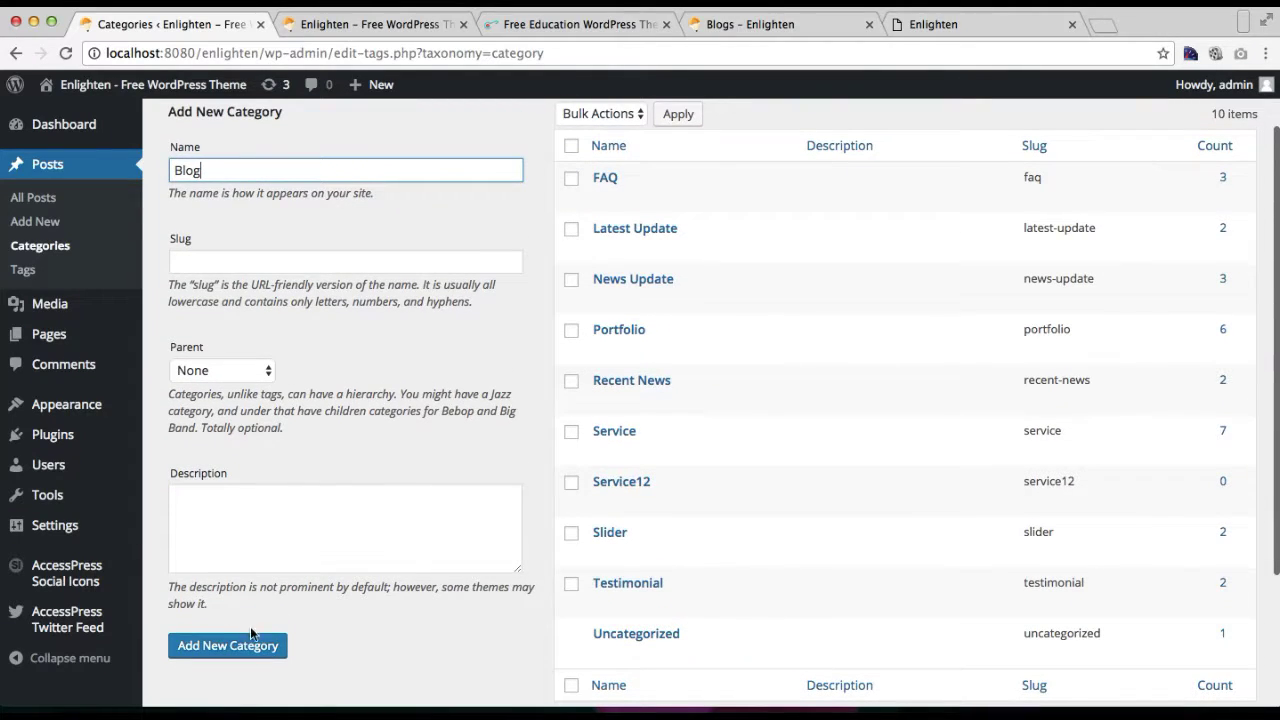
{"action": "left_click", "coordinate": [238, 646]}
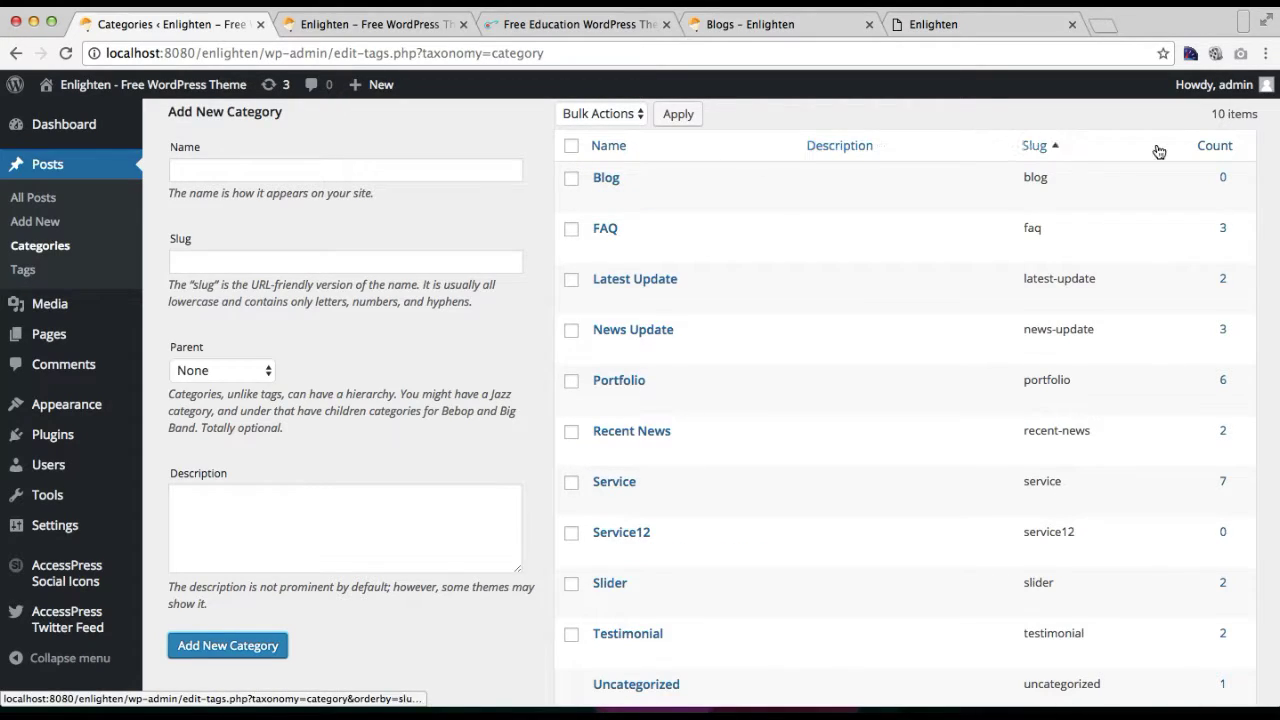
{"action": "left_click", "coordinate": [1223, 180]}
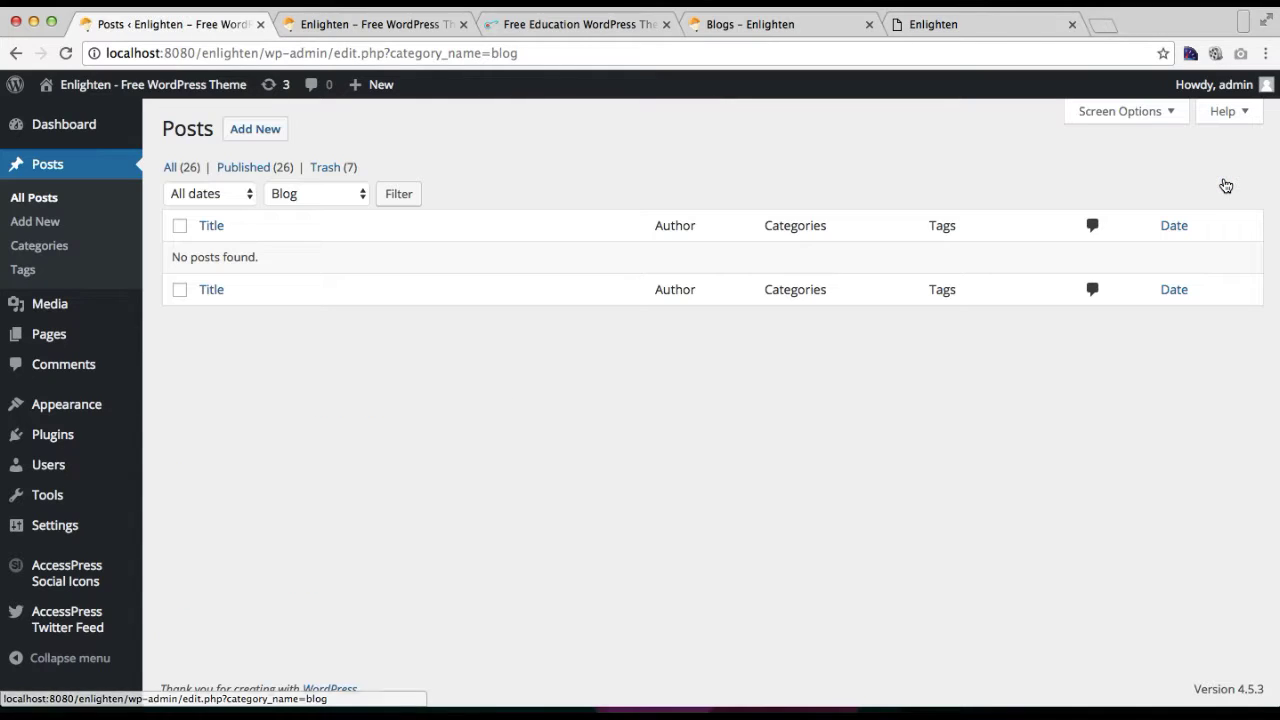
Start a new post titled 'Blog 1' and paste the lorem ipsum sample paragraph as its body
{"action": "left_click", "coordinate": [266, 145]}
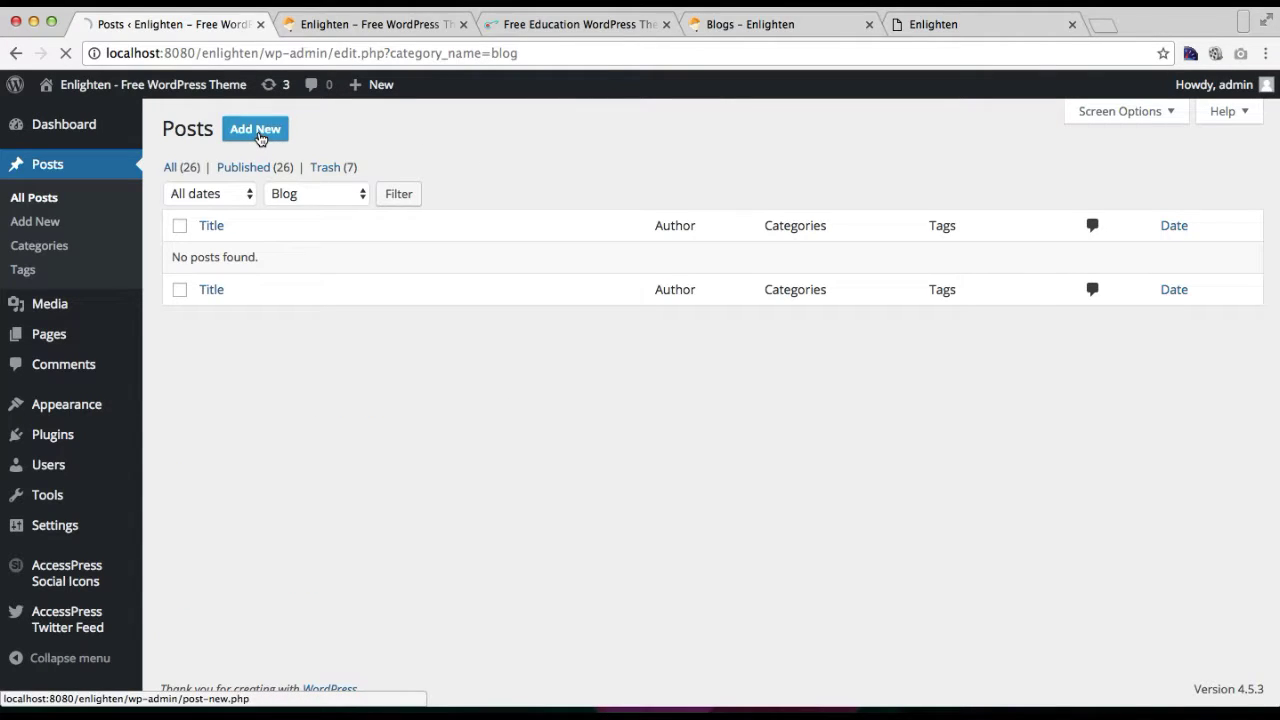
{"action": "left_click", "coordinate": [251, 174]}
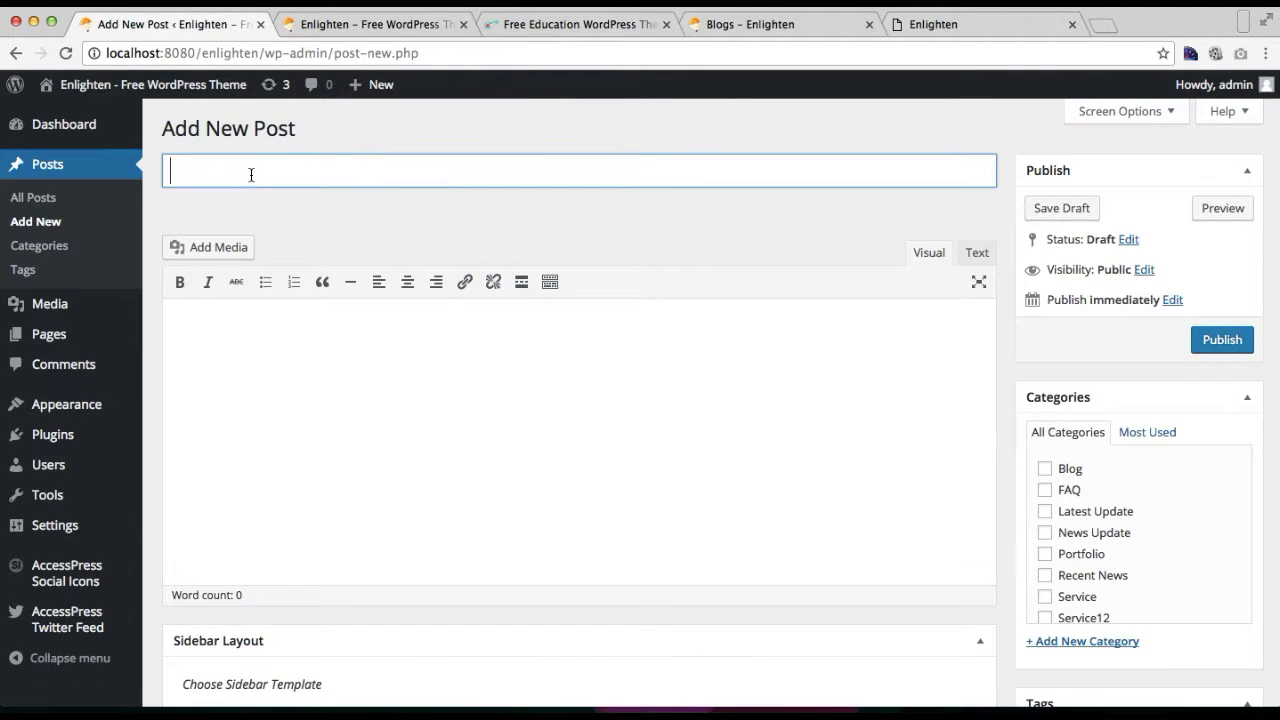
{"action": "type", "text": "Blog 1"}
{"action": "left_click", "coordinate": [272, 343]}
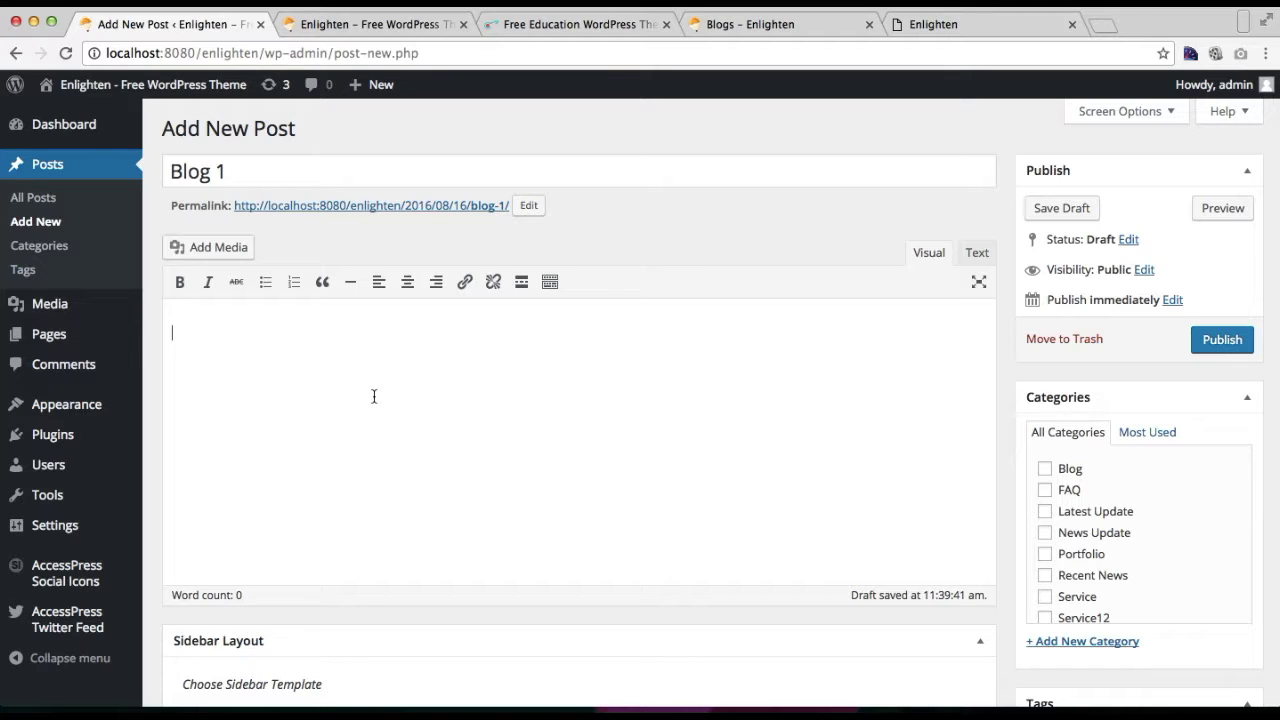
{"action": "left_click", "coordinate": [804, 708]}
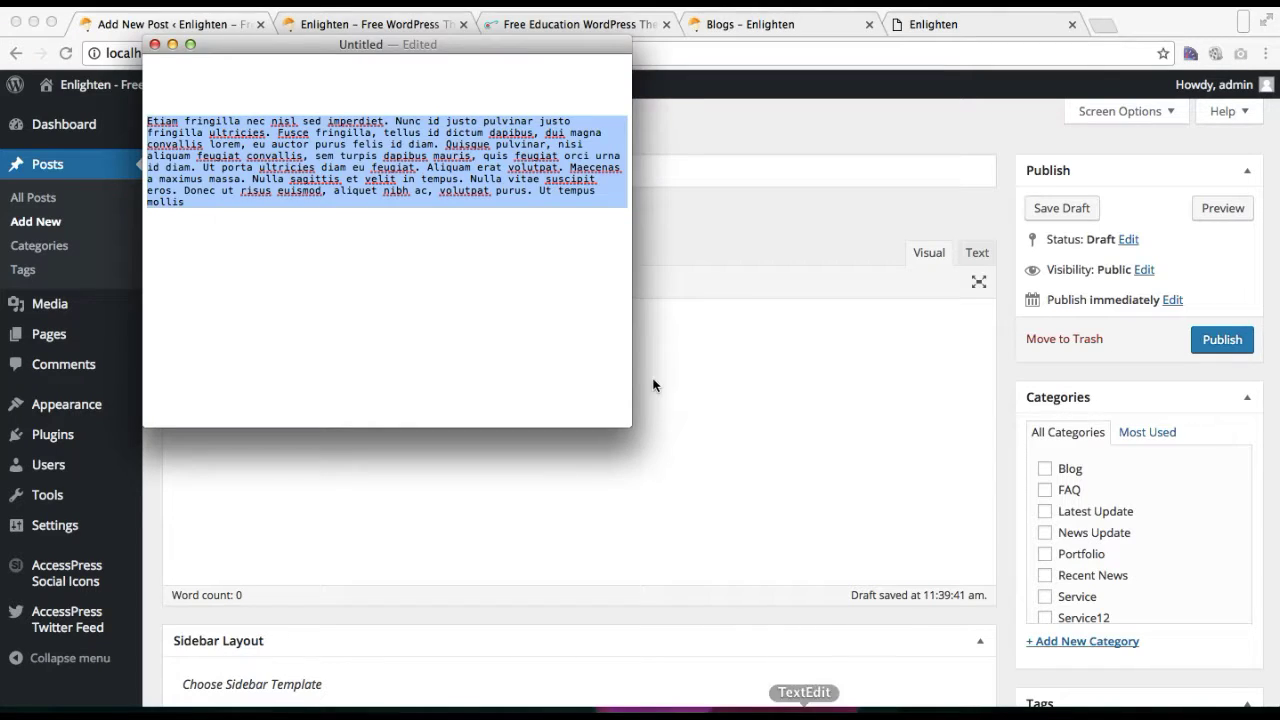
{"action": "right_click", "coordinate": [428, 152]}
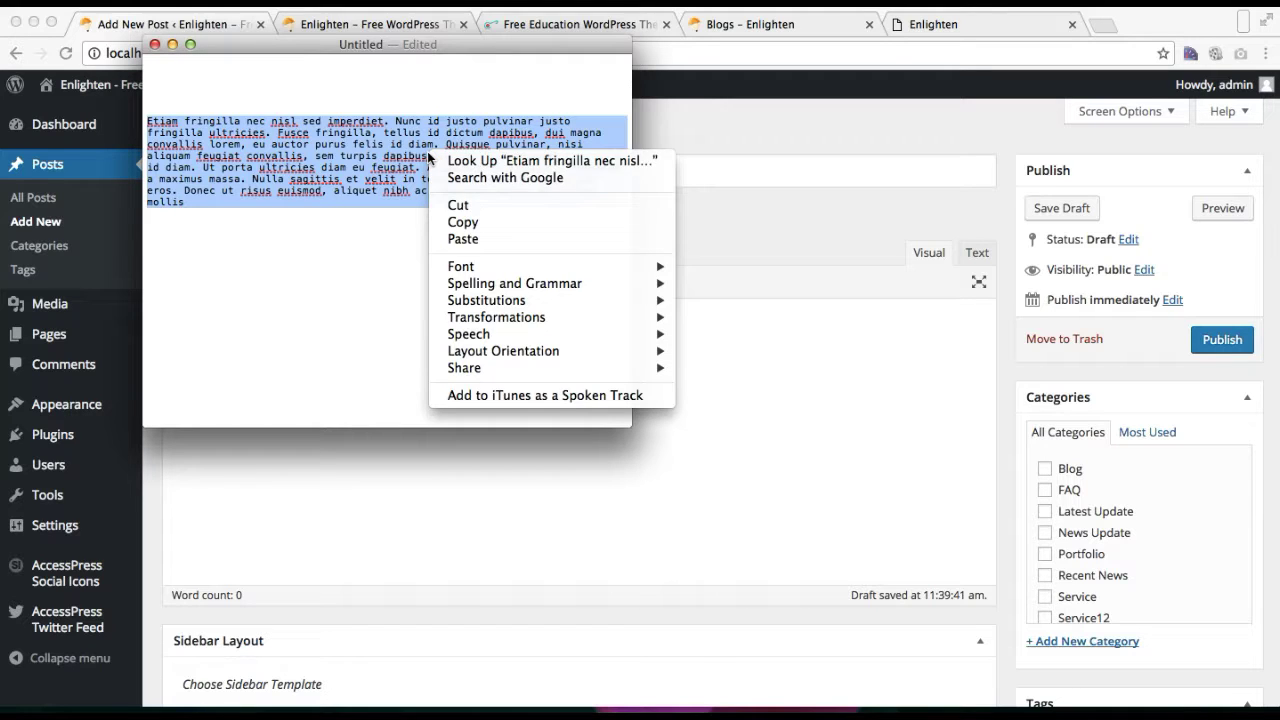
{"action": "left_click", "coordinate": [456, 222]}
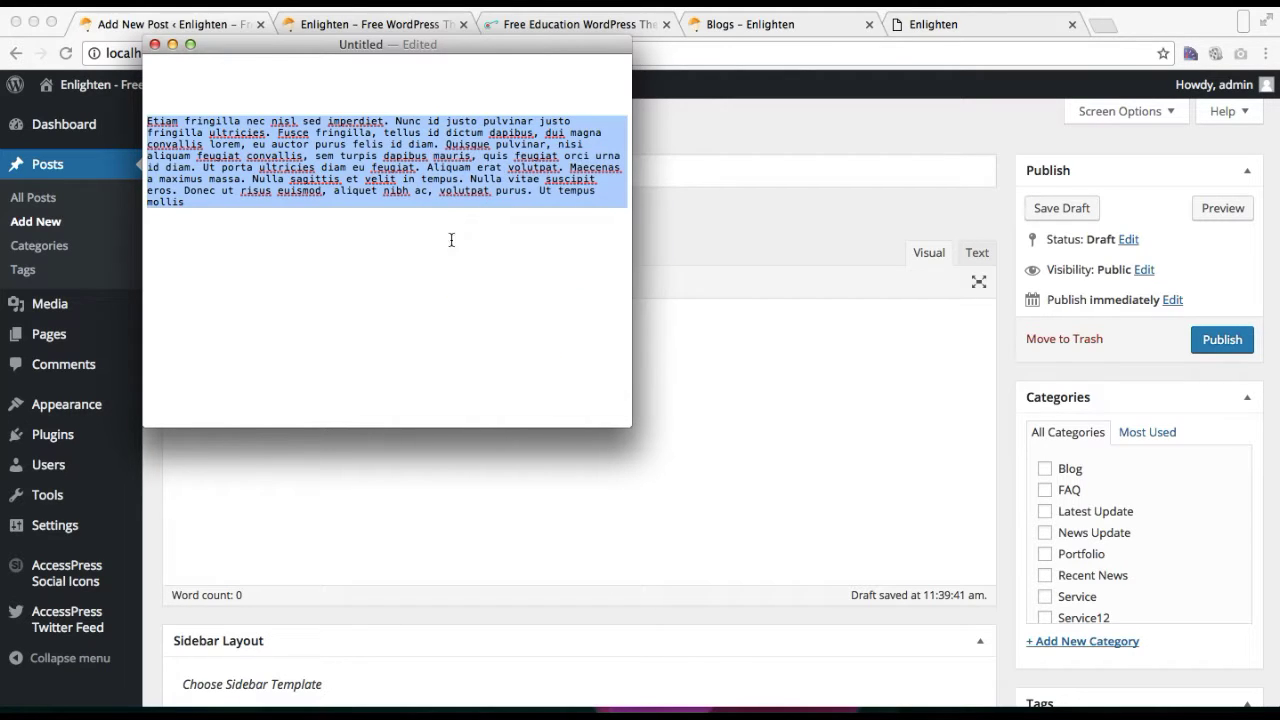
{"action": "left_click", "coordinate": [363, 486]}
{"action": "key", "text": "super+v"}
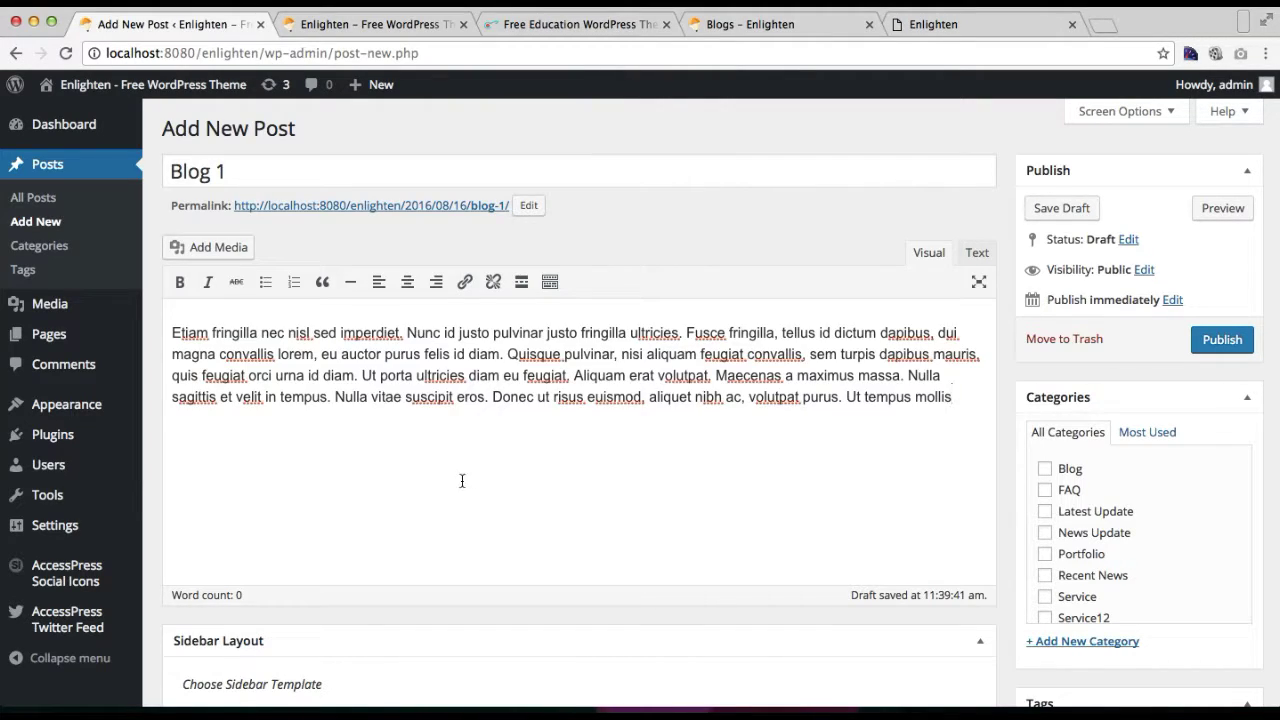
Assign the post to the Blog category and open the Featured Image library
{"action": "scroll", "coordinate": [462, 481], "scroll_direction": "down", "scroll_amount": 4}
{"action": "scroll", "coordinate": [462, 481], "scroll_direction": "up", "scroll_amount": 2}
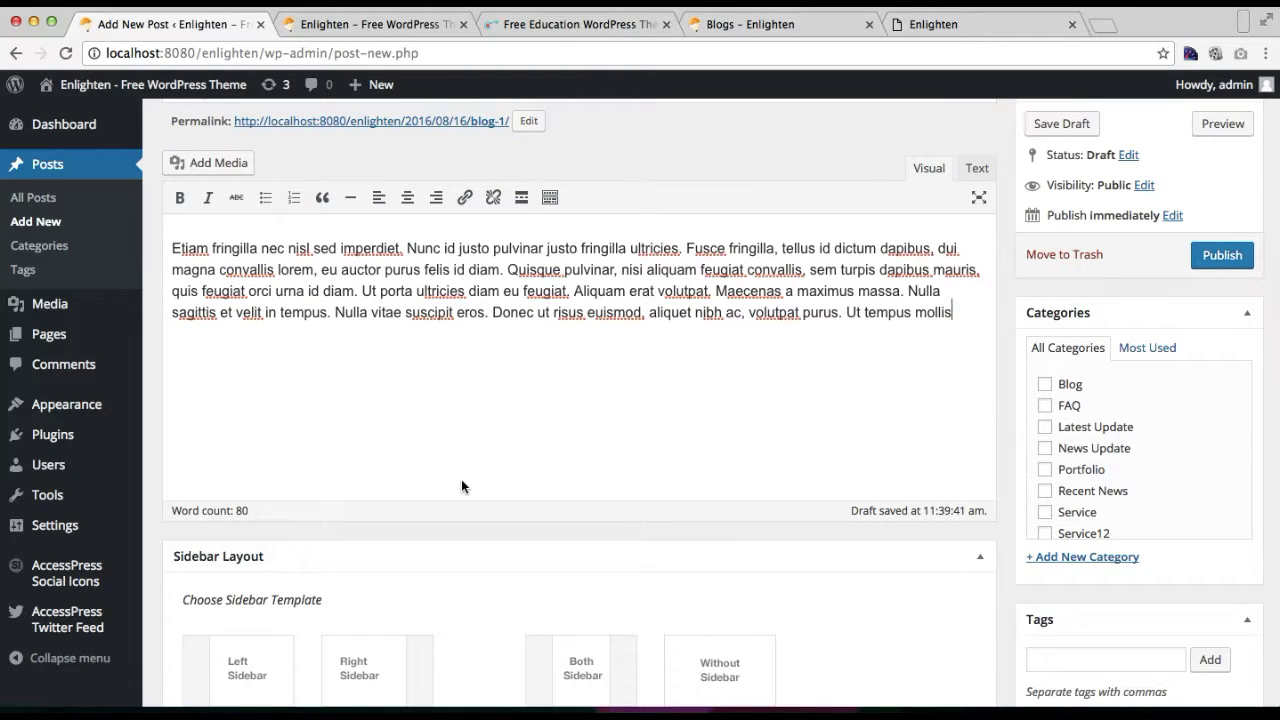
{"action": "scroll", "coordinate": [671, 391], "scroll_direction": "down", "scroll_amount": 2}
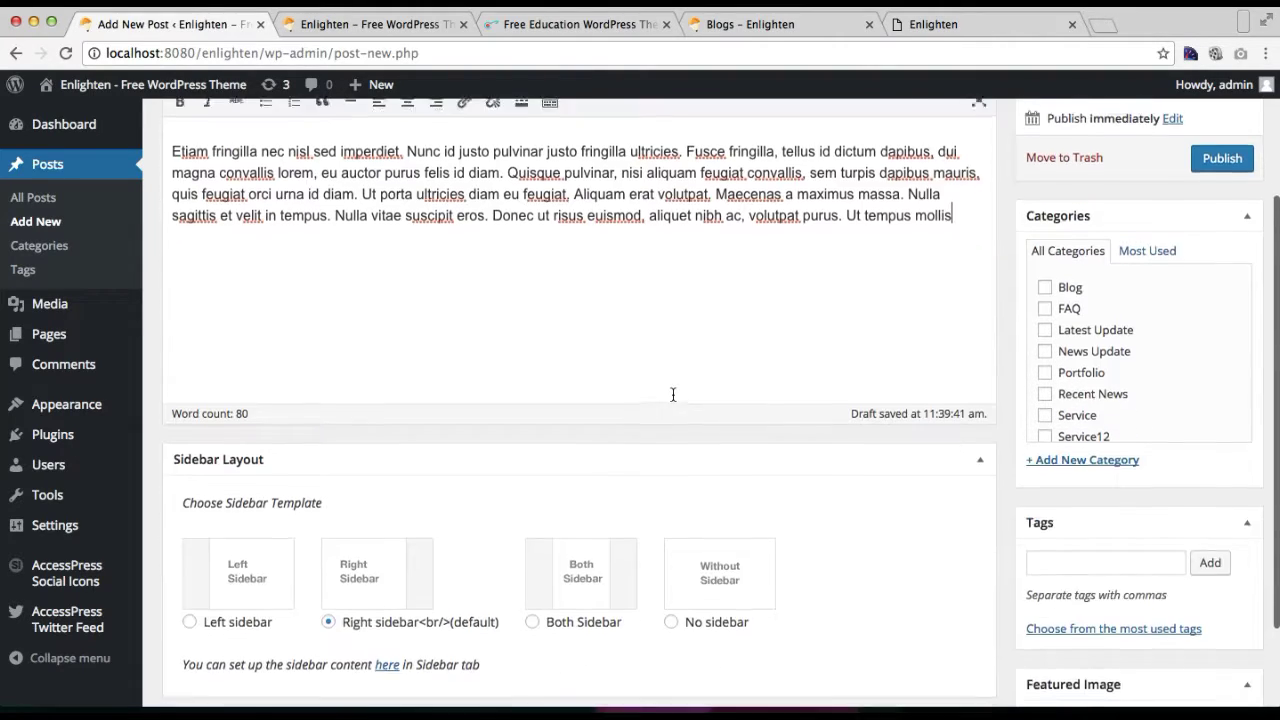
{"action": "scroll", "coordinate": [771, 376], "scroll_direction": "up", "scroll_amount": 1}
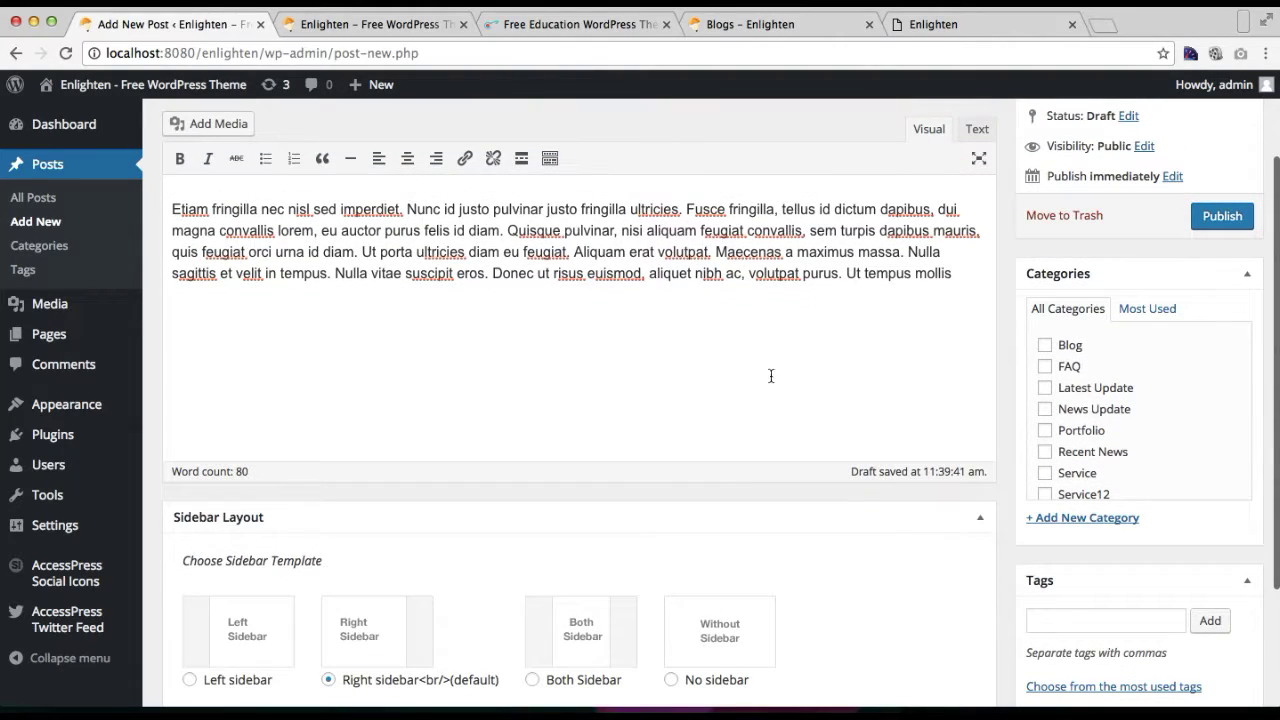
{"action": "left_click", "coordinate": [1045, 346]}
{"action": "scroll", "coordinate": [1000, 428], "scroll_direction": "down", "scroll_amount": 3}
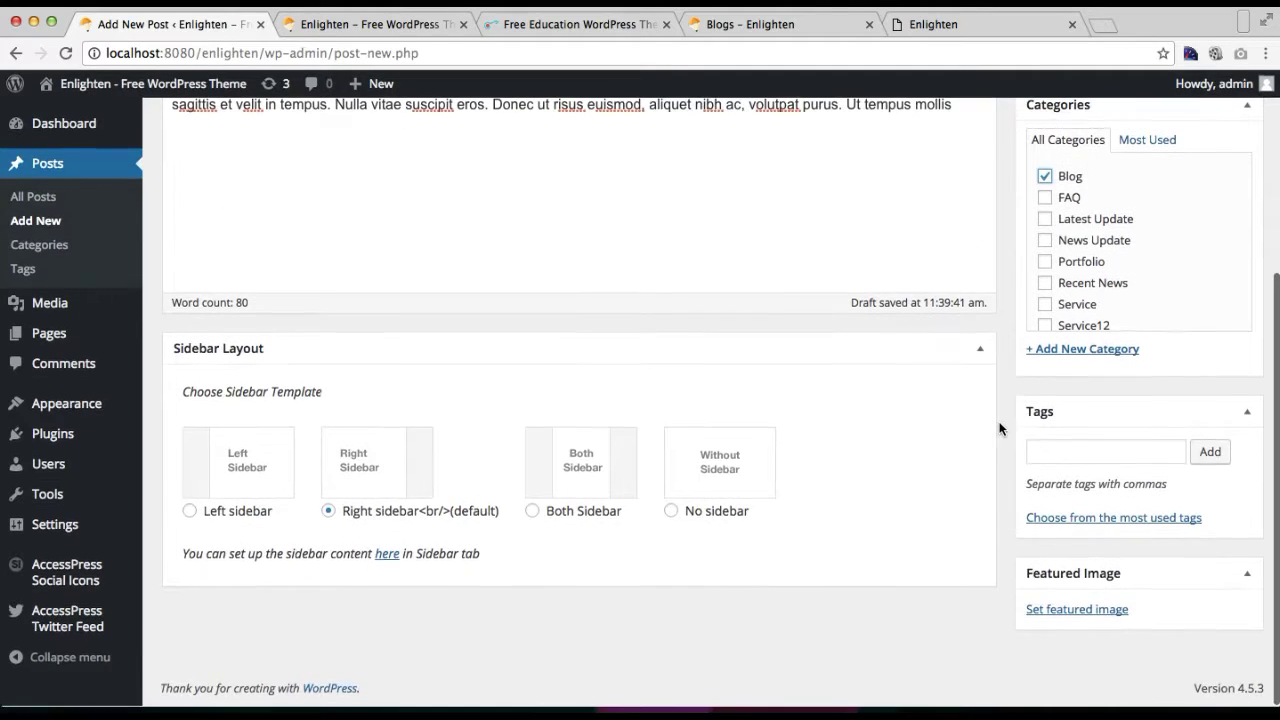
{"action": "left_click", "coordinate": [1045, 611]}
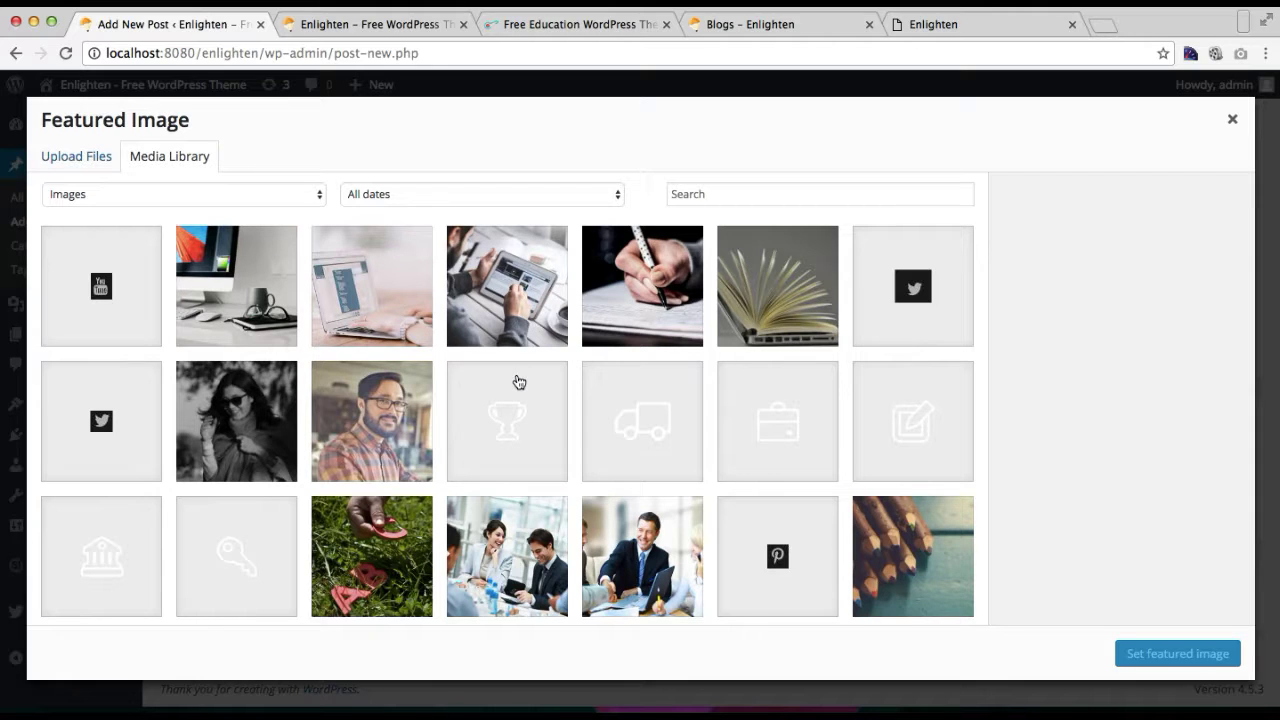
Set the wooden gift-box photo as Blog 1's featured image and publish the post
{"action": "scroll", "coordinate": [514, 490], "scroll_direction": "down", "scroll_amount": 4}
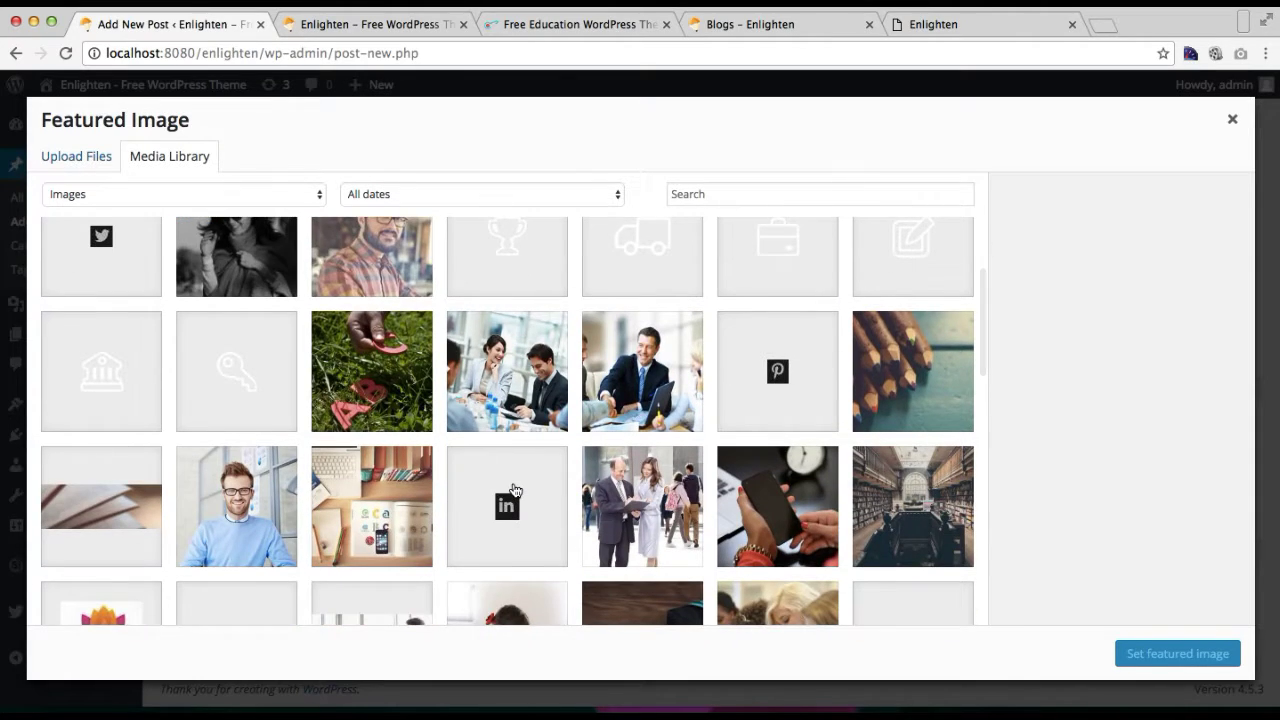
{"action": "scroll", "coordinate": [514, 490], "scroll_direction": "down", "scroll_amount": 4}
{"action": "scroll", "coordinate": [514, 490], "scroll_direction": "down", "scroll_amount": 3}
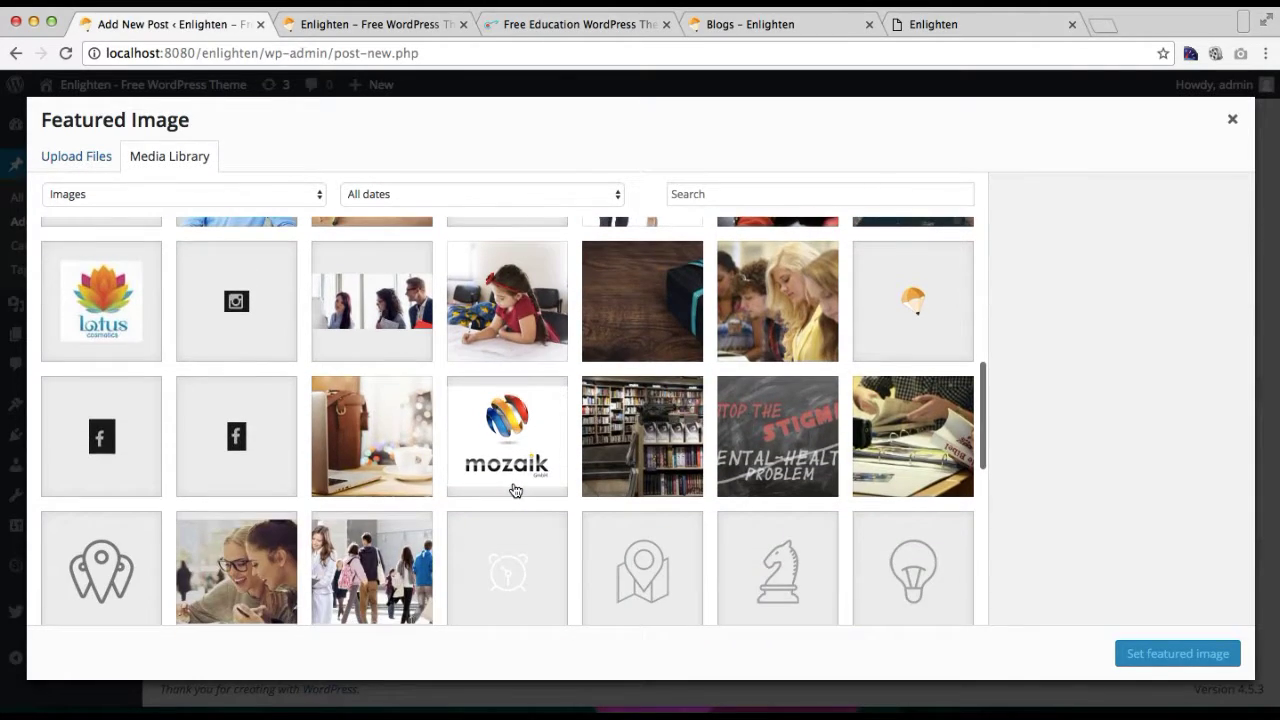
{"action": "scroll", "coordinate": [514, 490], "scroll_direction": "down", "scroll_amount": 2}
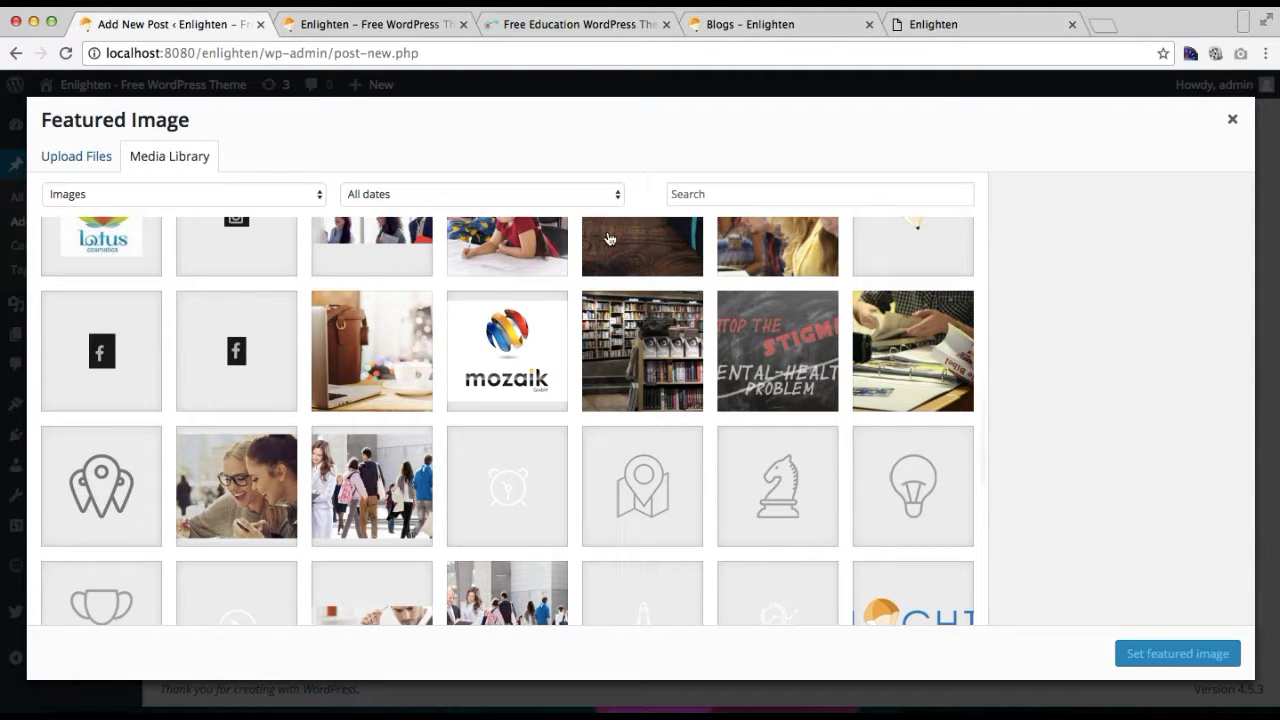
{"action": "left_click", "coordinate": [609, 238]}
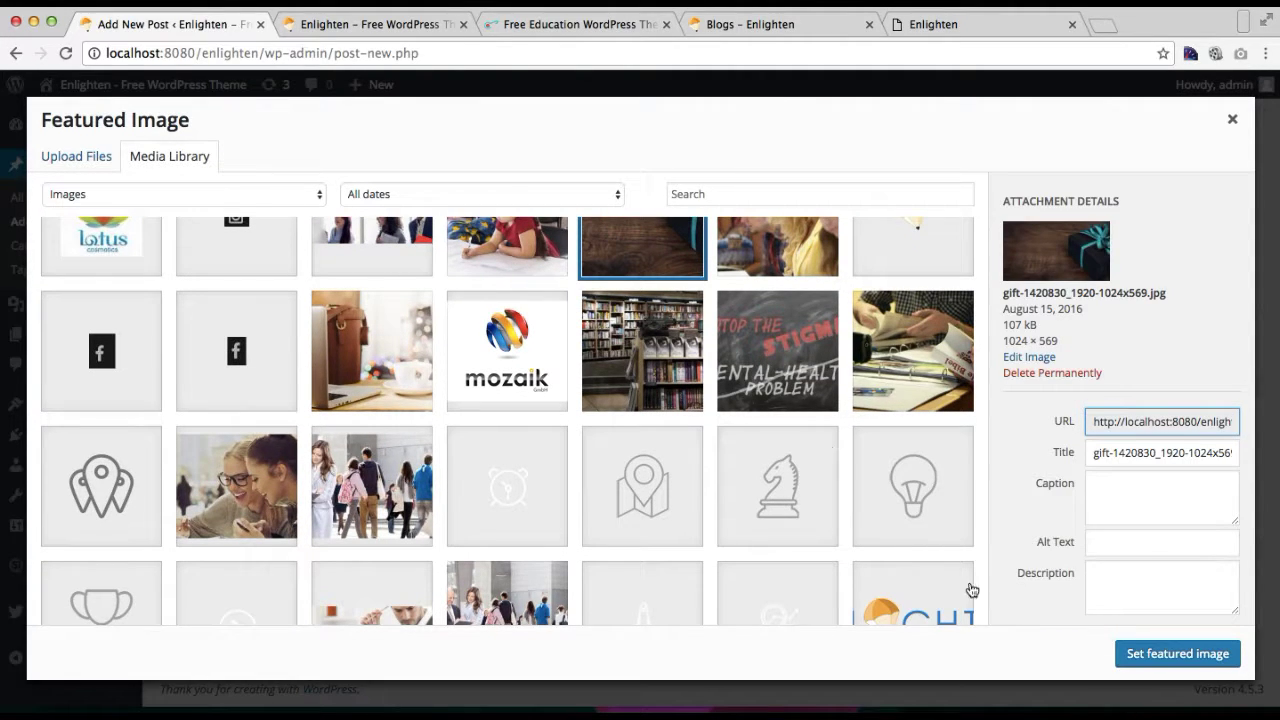
{"action": "left_click", "coordinate": [1166, 656]}
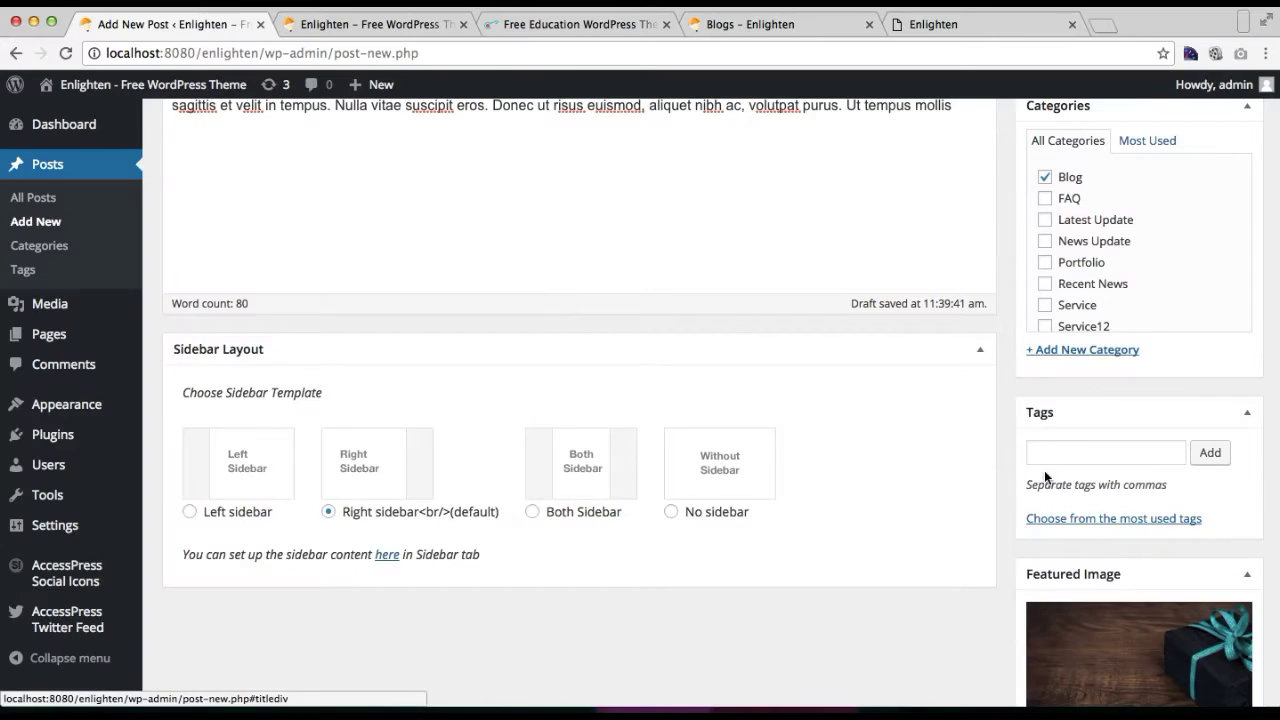
{"action": "scroll", "coordinate": [1071, 371], "scroll_direction": "up", "scroll_amount": 5}
{"action": "left_click", "coordinate": [1212, 335]}
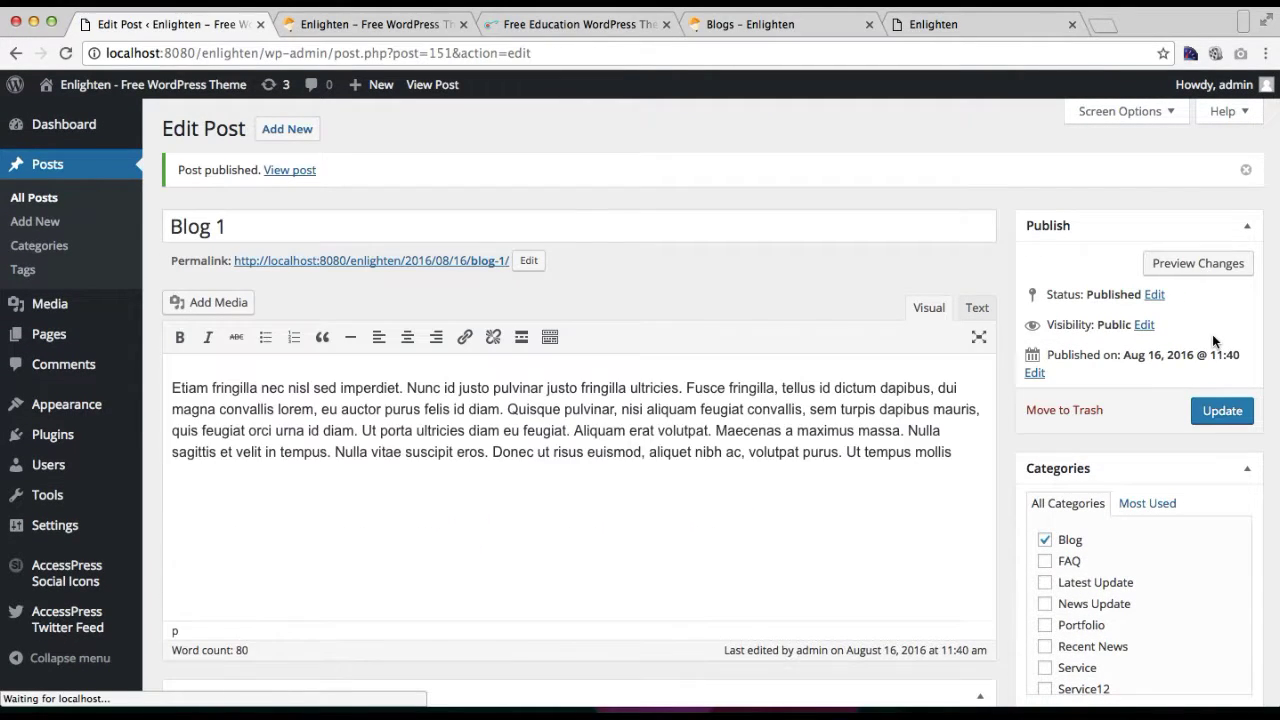
Create draft 'Blog 2' with the pasted lorem ipsum body, filed under the Blog category
{"action": "left_click", "coordinate": [285, 129]}
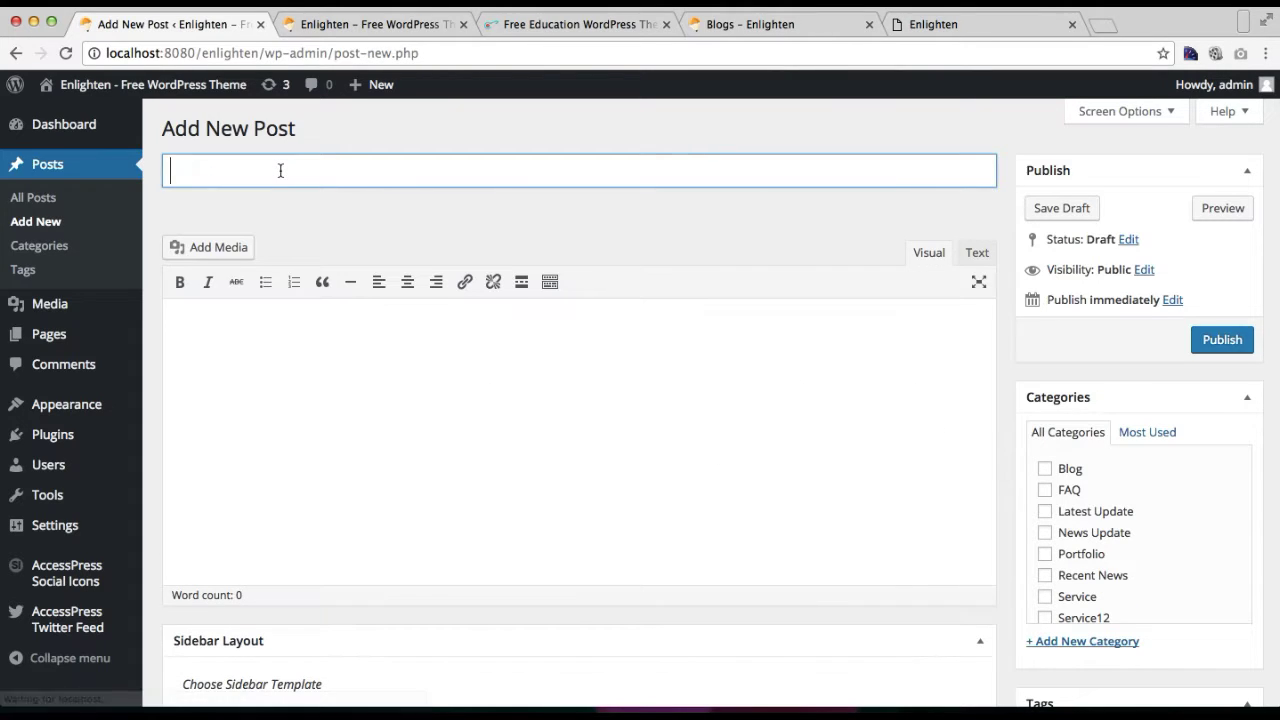
{"action": "type", "text": "Blog 2"}
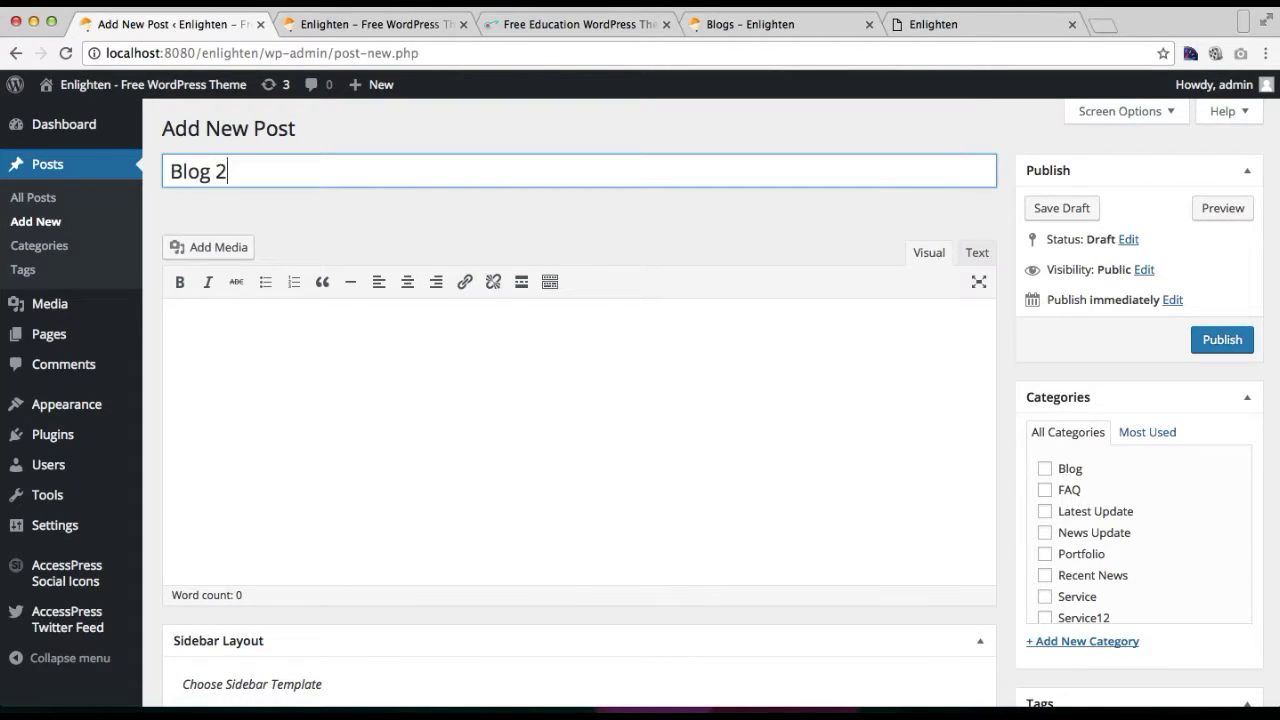
{"action": "left_click", "coordinate": [307, 352]}
{"action": "type", "text": "Etiam fringilla nec nisl sed imperdiet. Nunc id justo pulvinar justo fringilla ultricies. Fusce fringilla, tellus id dictum dapibus, dui magna convallis lorem, eu auctor purus felis id diam. Quisque pulvinar, nisi aliquam feugiat convallis, sem turpis dapibus mauris, quis feugiat orci urna id diam. Ut porta ultricies diam eu feugiat. Aliquam erat volutpat. Maecenas a maximus massa. Nulla sagittis et velit in tempus. Nulla vitae suscipit eros. Donec ut risus euismod, aliquet nibh ac, volutpat purus. Ut tempus mollis"}
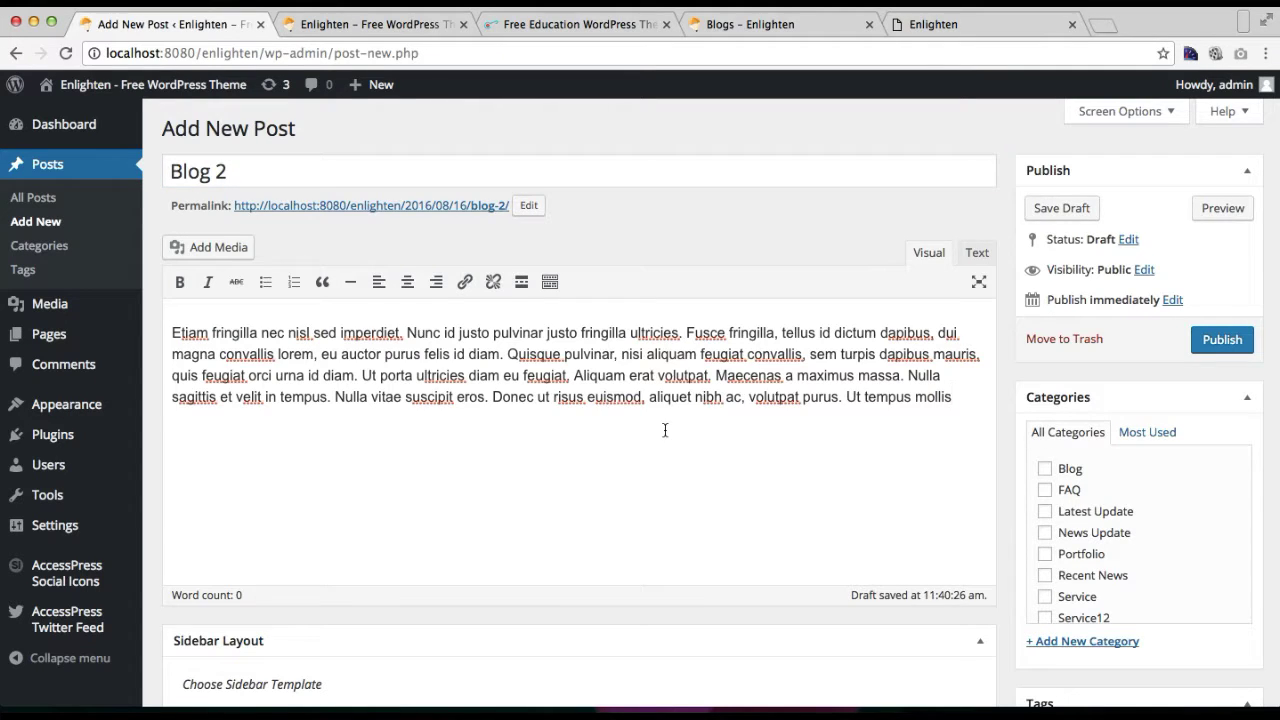
{"action": "scroll", "coordinate": [665, 430], "scroll_direction": "down", "scroll_amount": 4}
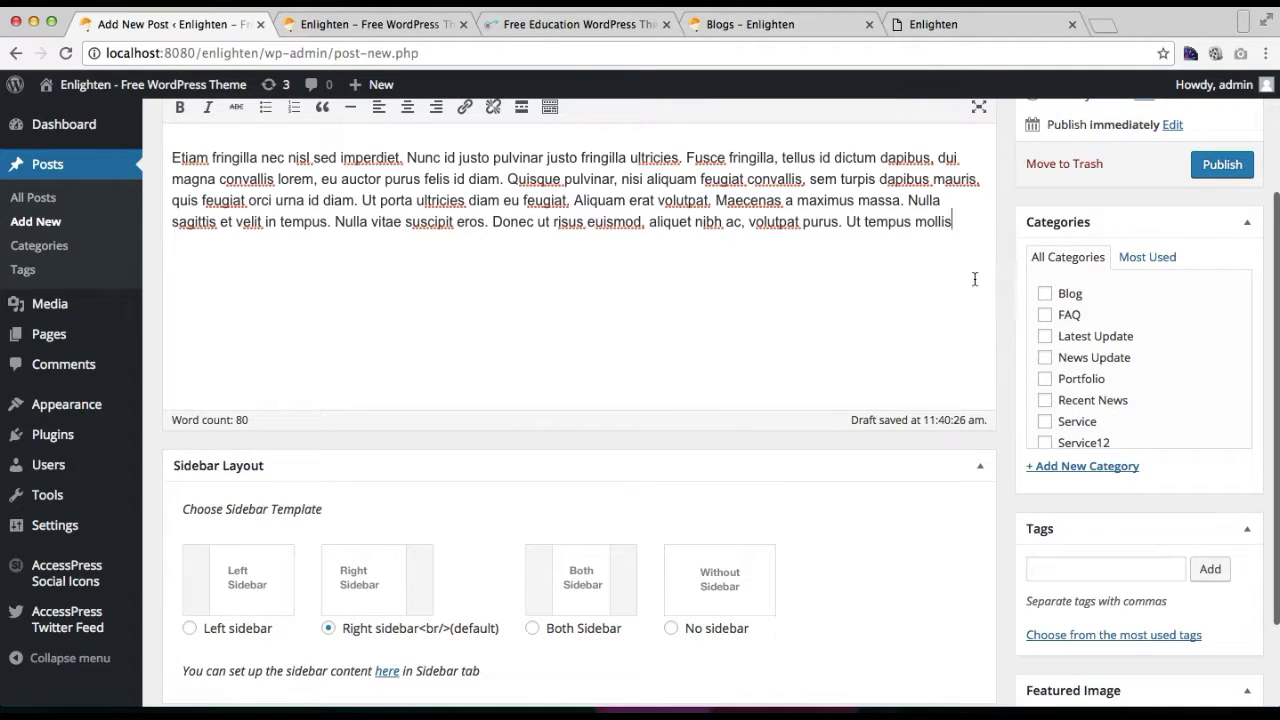
{"action": "left_click", "coordinate": [1046, 293]}
{"action": "scroll", "coordinate": [1088, 463], "scroll_direction": "down", "scroll_amount": 3}
Give Blog 2 the notebook-and-desk photo as featured image and publish it
{"action": "left_click", "coordinate": [1060, 612]}
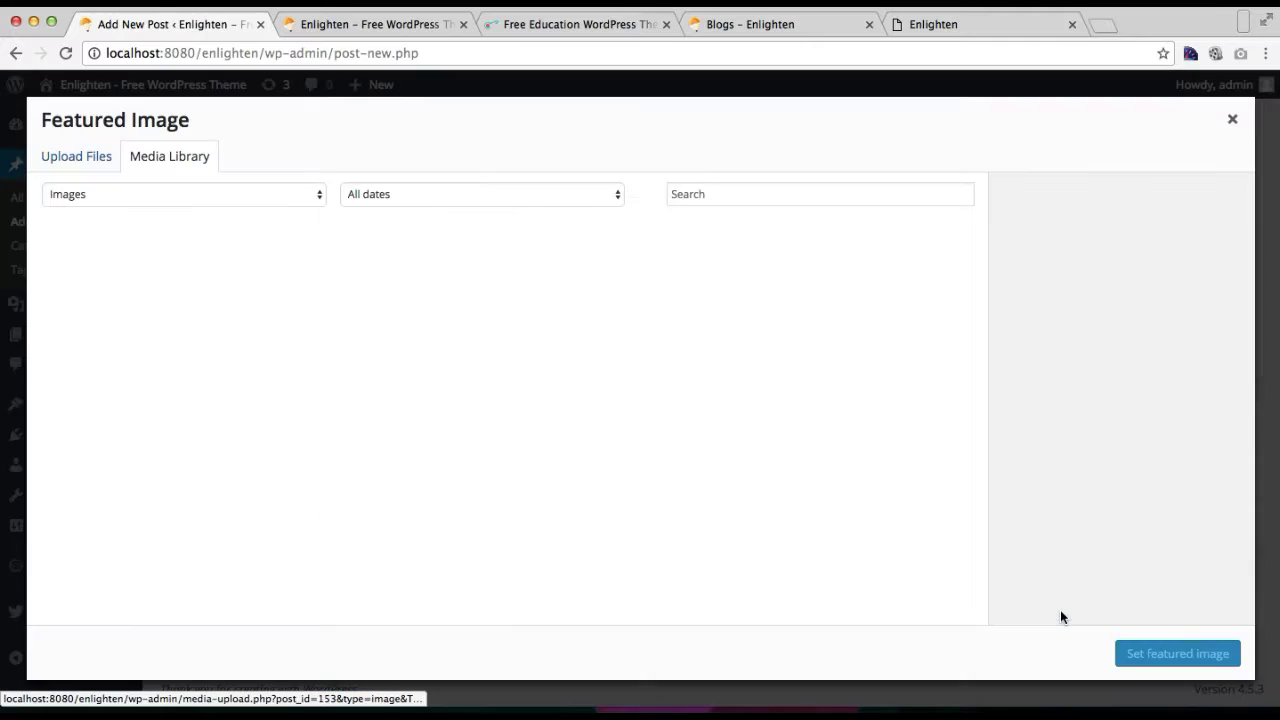
{"action": "scroll", "coordinate": [481, 505], "scroll_direction": "down", "scroll_amount": 3}
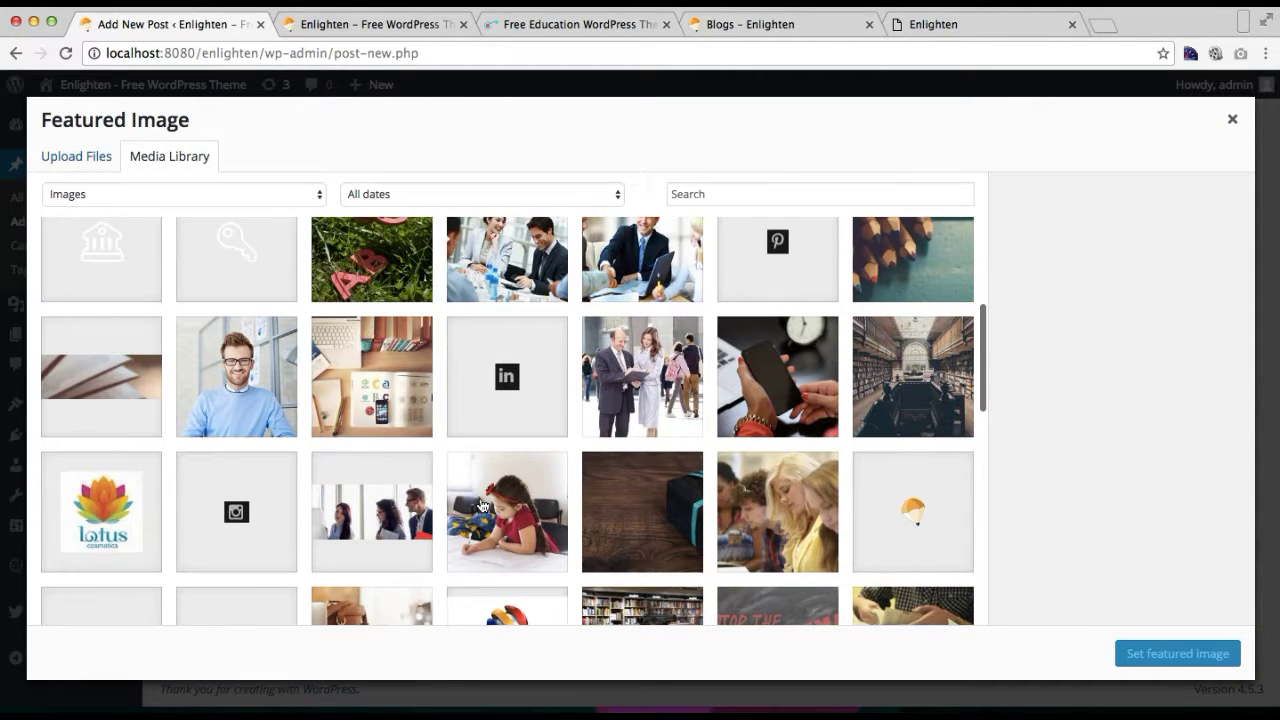
{"action": "left_click", "coordinate": [338, 430]}
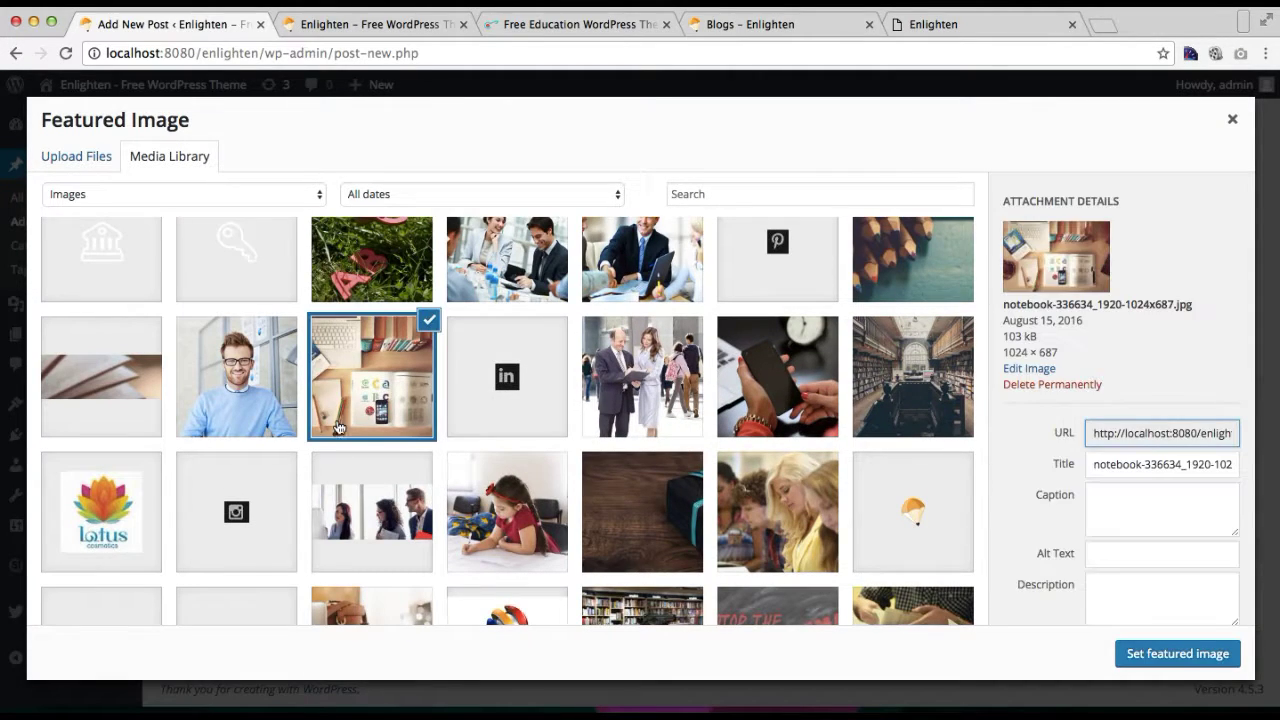
{"action": "left_click", "coordinate": [1177, 656]}
{"action": "scroll", "coordinate": [1102, 364], "scroll_direction": "up", "scroll_amount": 3}
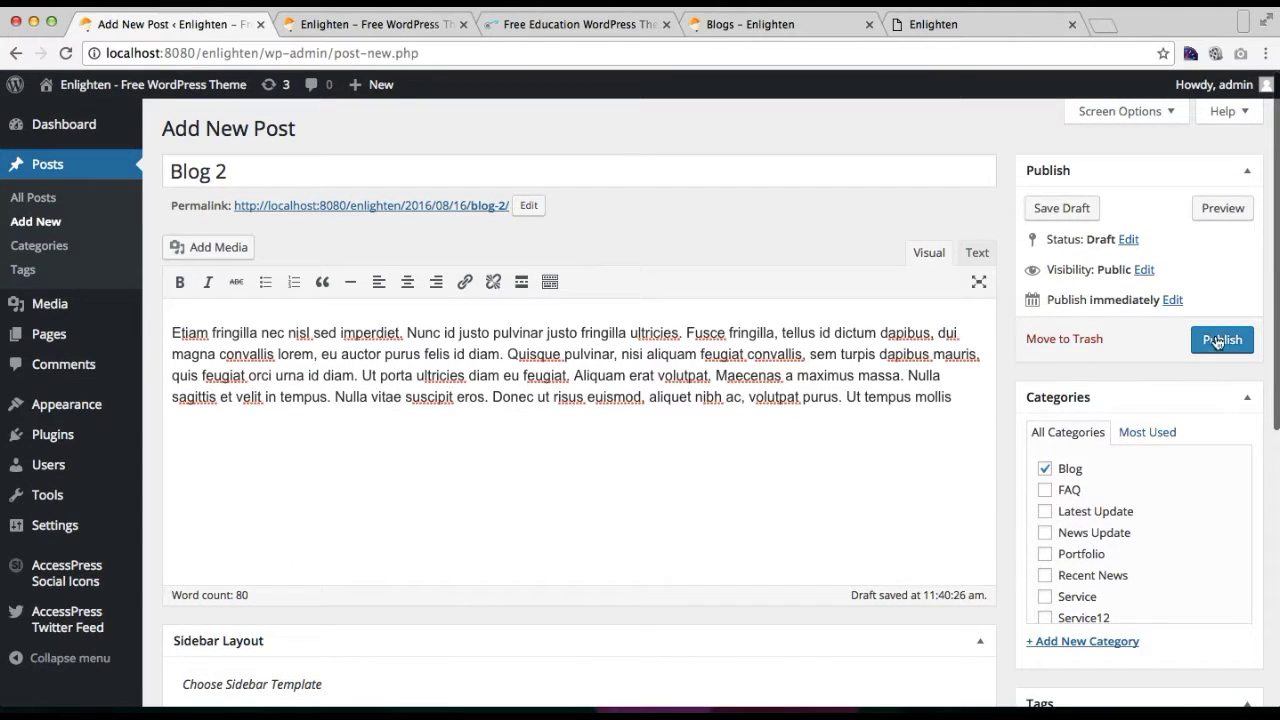
{"action": "left_click", "coordinate": [1217, 342]}
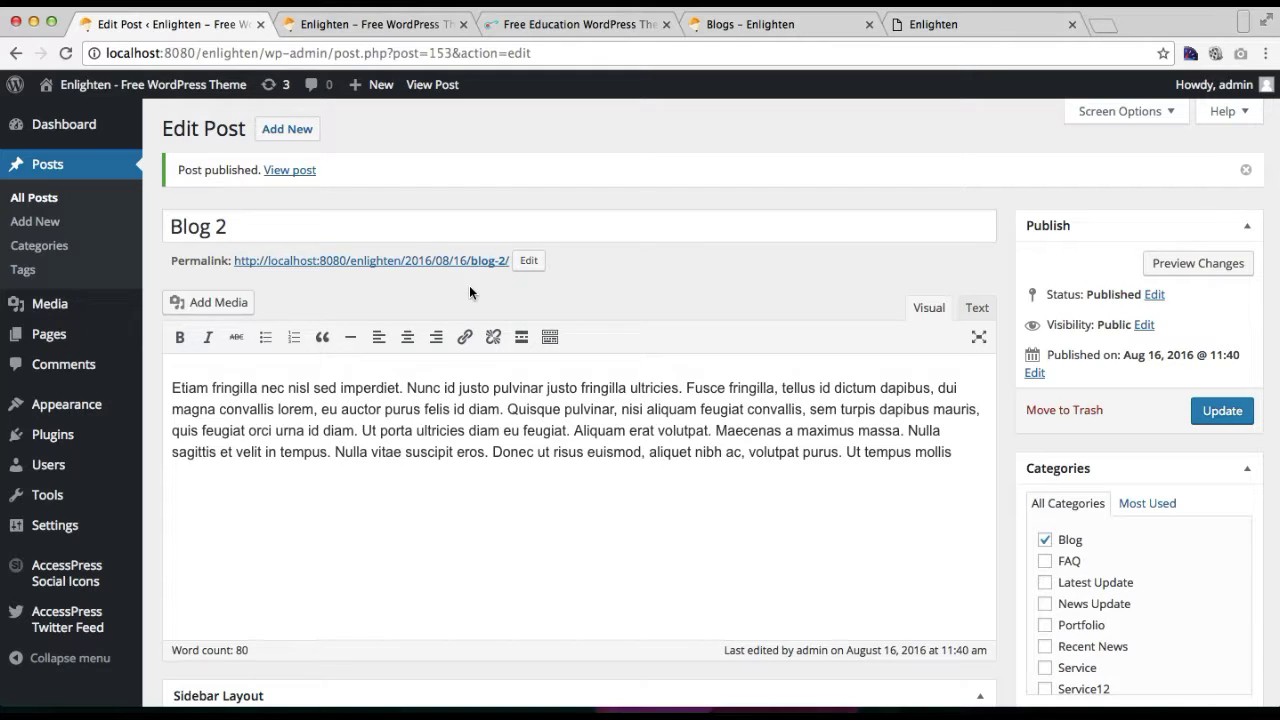
Open Appearance > Menus in a new browser tab
{"action": "mouse_move", "coordinate": [46, 410]}
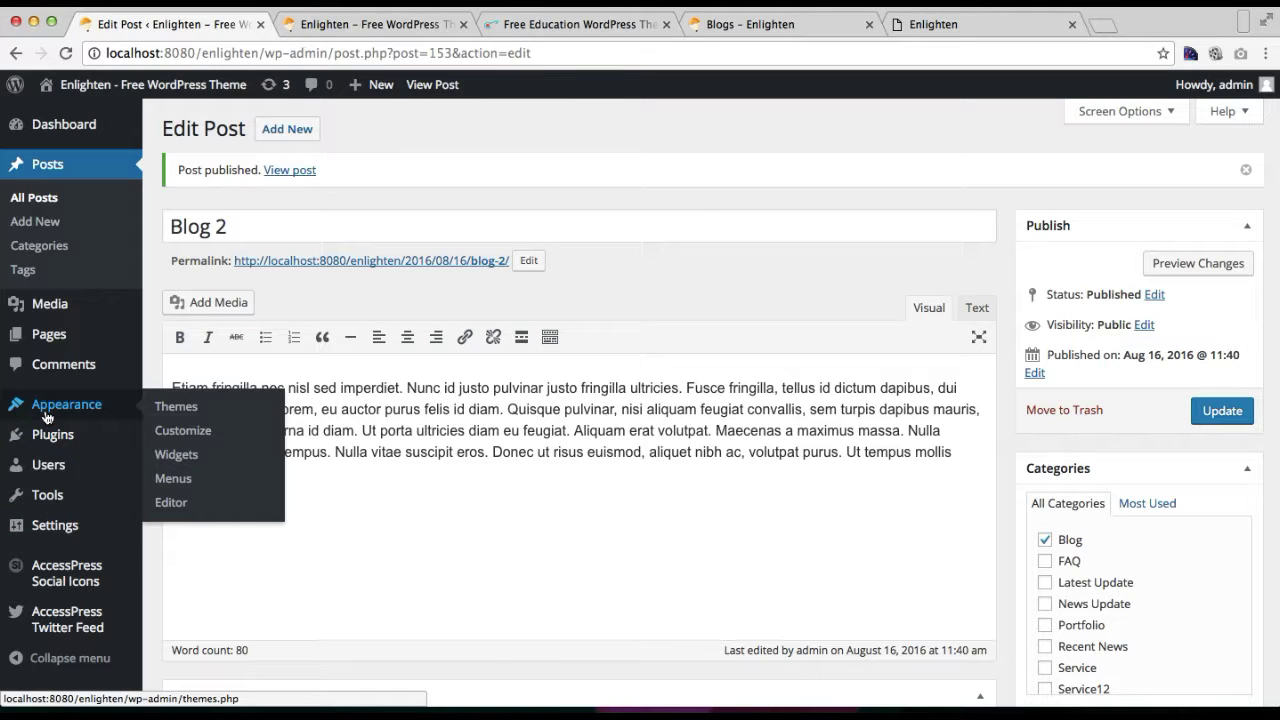
{"action": "right_click", "coordinate": [180, 481]}
{"action": "left_click", "coordinate": [262, 480]}
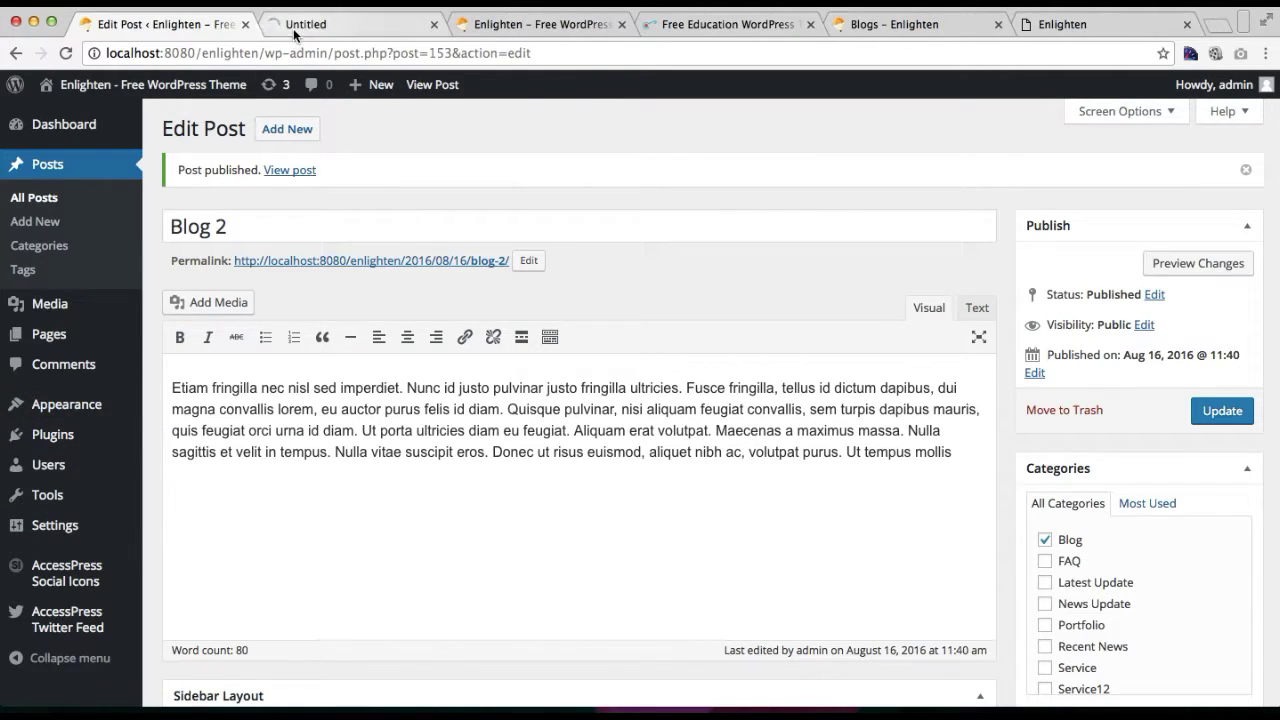
{"action": "left_click", "coordinate": [293, 28]}
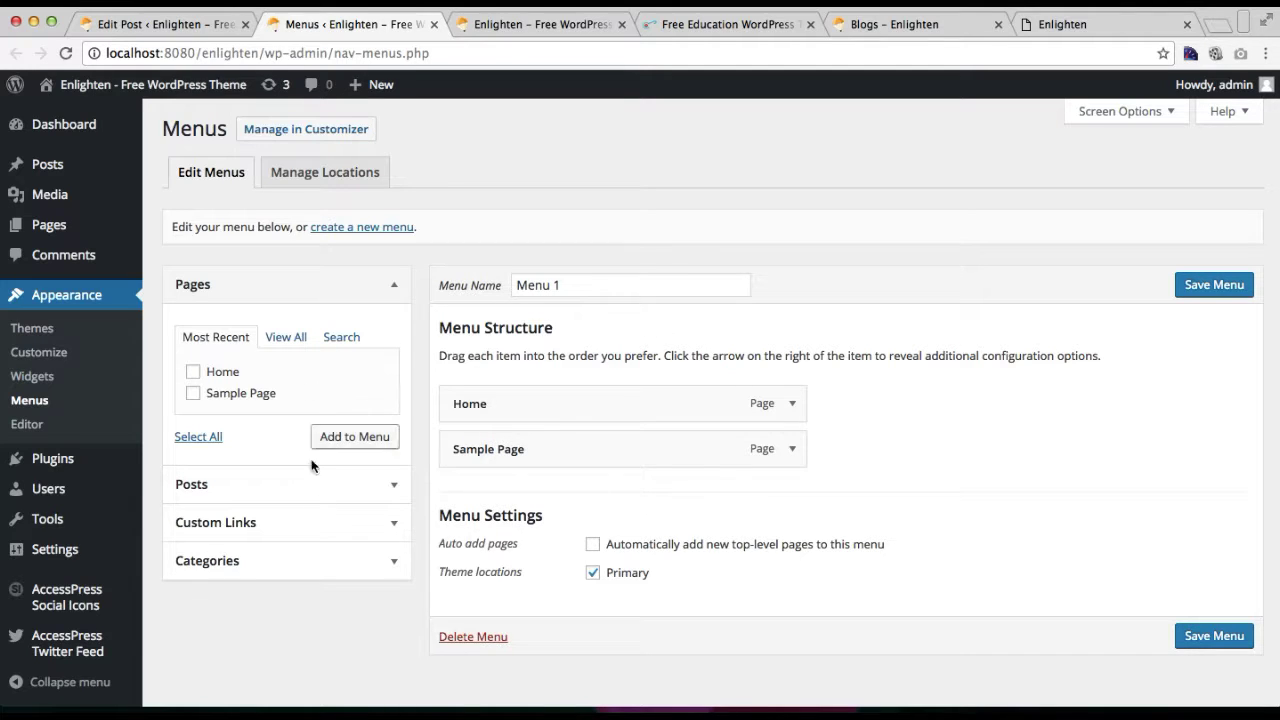
Add the Blog category to Menu 1 after Home and Sample Page, and save the menu
{"action": "left_click", "coordinate": [299, 293]}
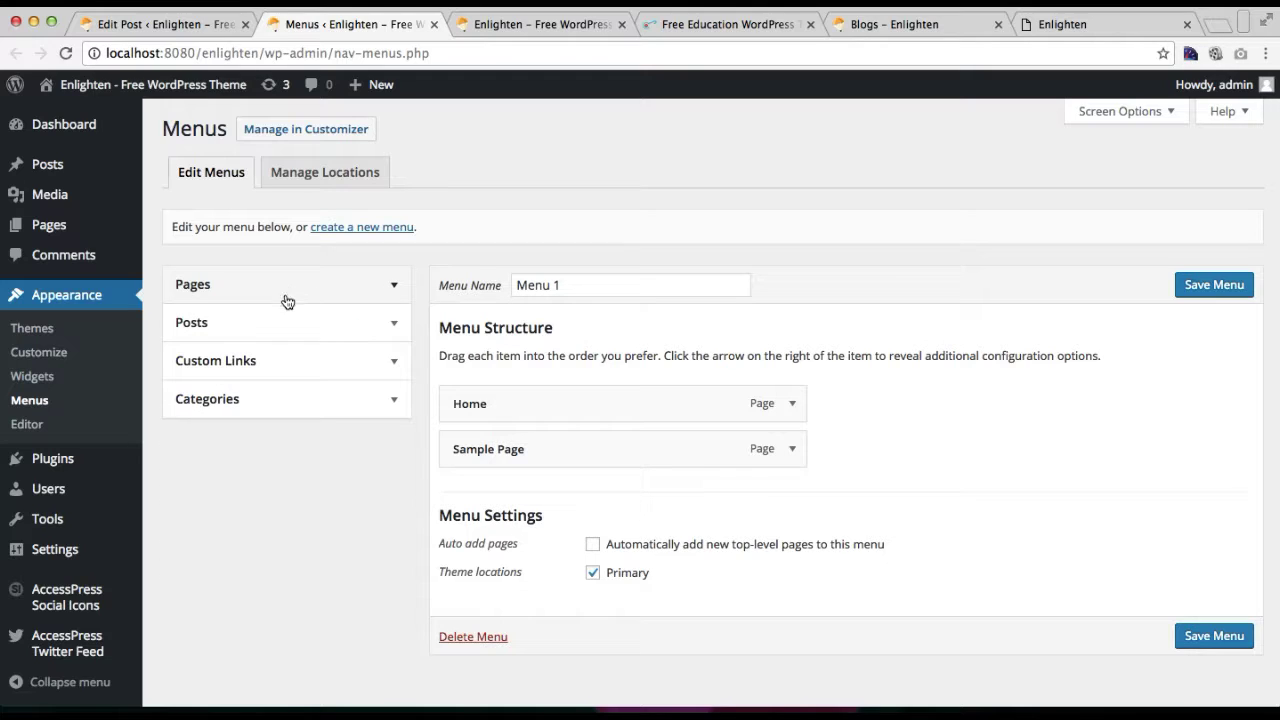
{"action": "left_click", "coordinate": [290, 404]}
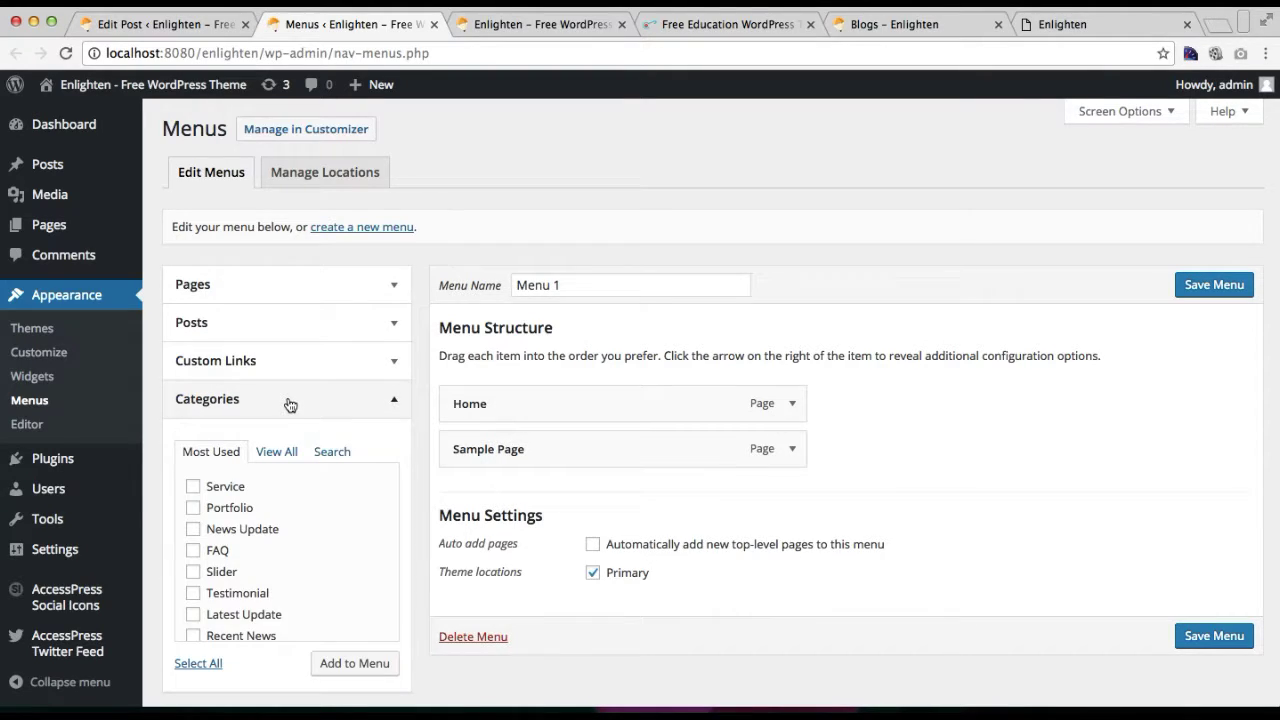
{"action": "scroll", "coordinate": [295, 516], "scroll_direction": "down", "scroll_amount": 4}
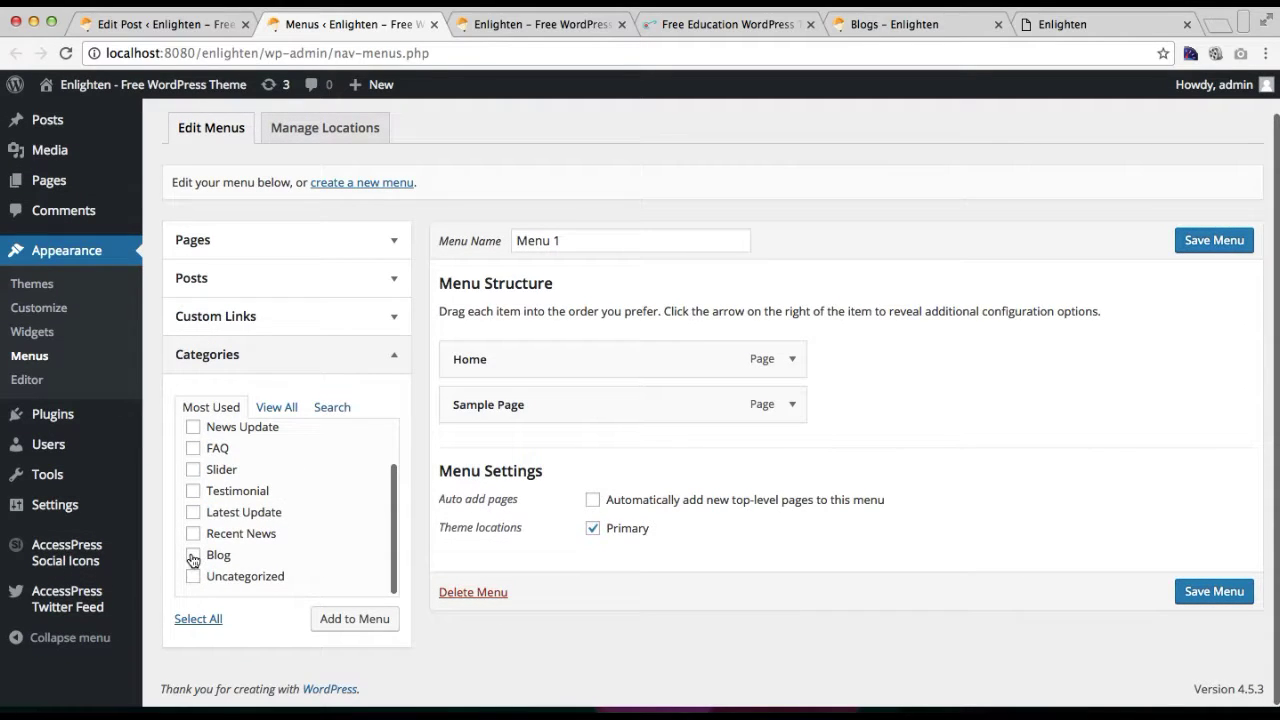
{"action": "left_click", "coordinate": [193, 556]}
{"action": "left_click", "coordinate": [346, 618]}
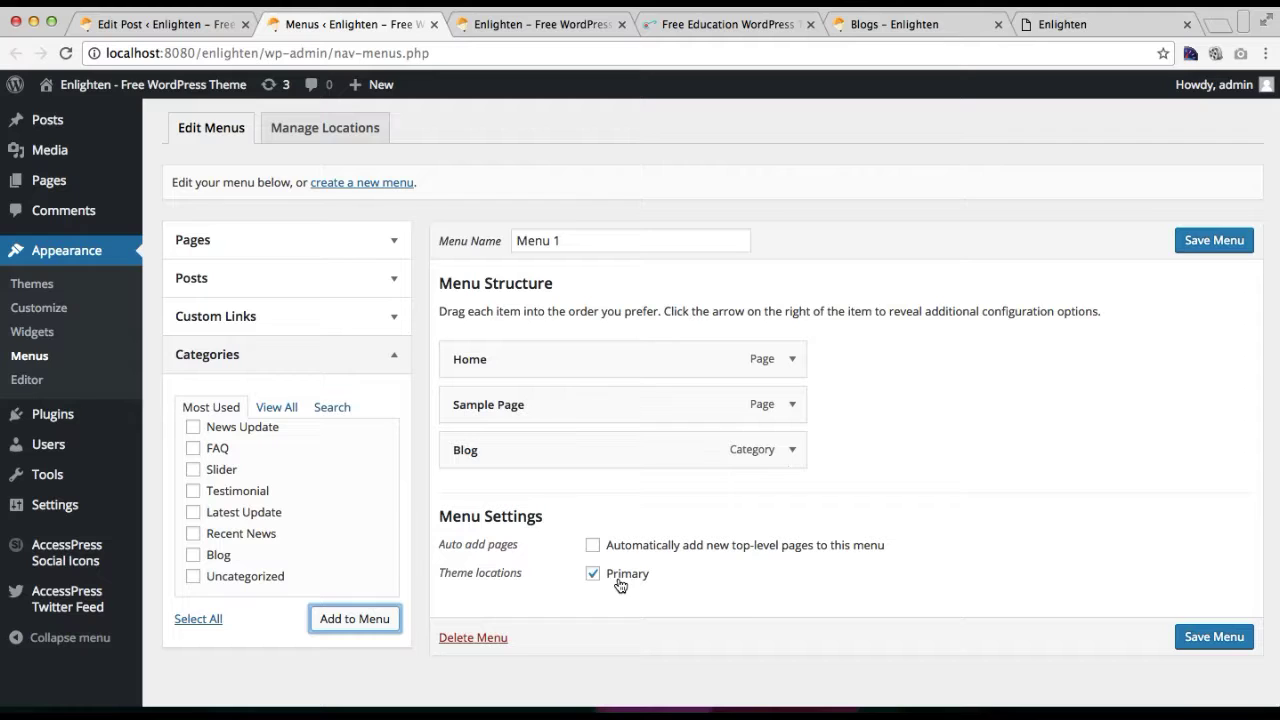
{"action": "left_click", "coordinate": [1205, 640]}
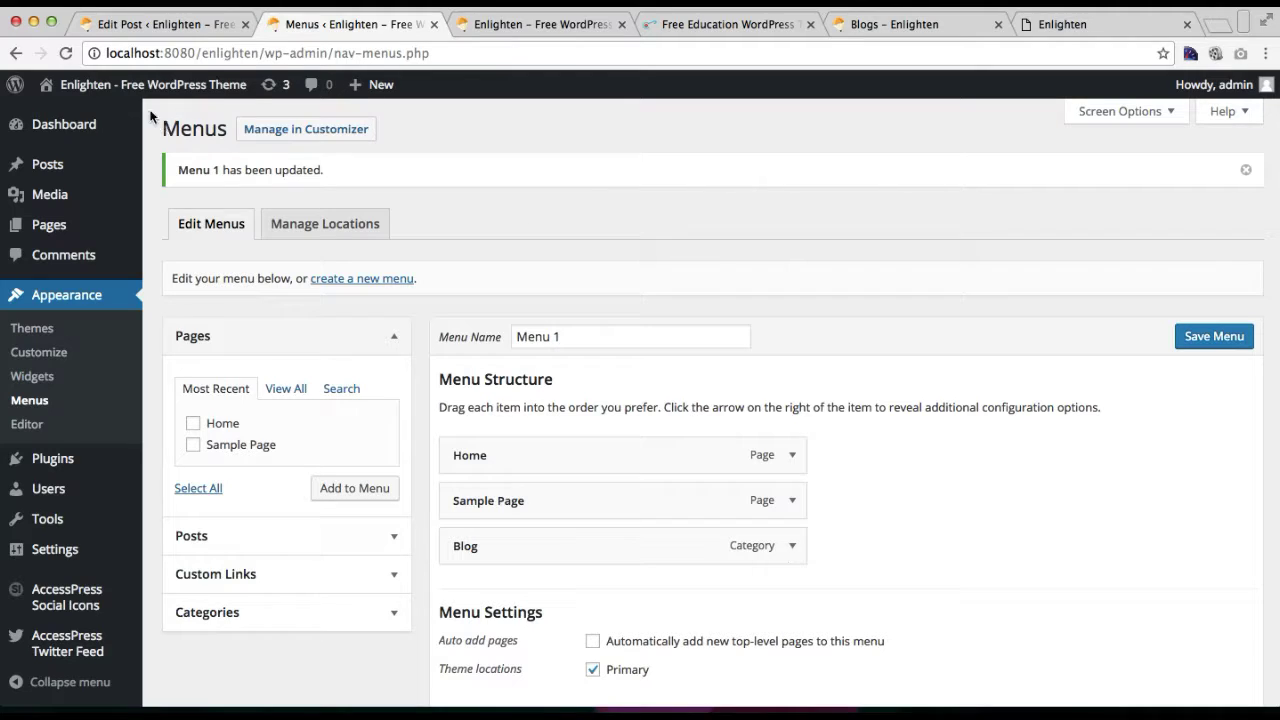
Open the live site in a new tab and go to BLOG in its header menu
{"action": "mouse_move", "coordinate": [120, 90]}
{"action": "right_click", "coordinate": [68, 118]}
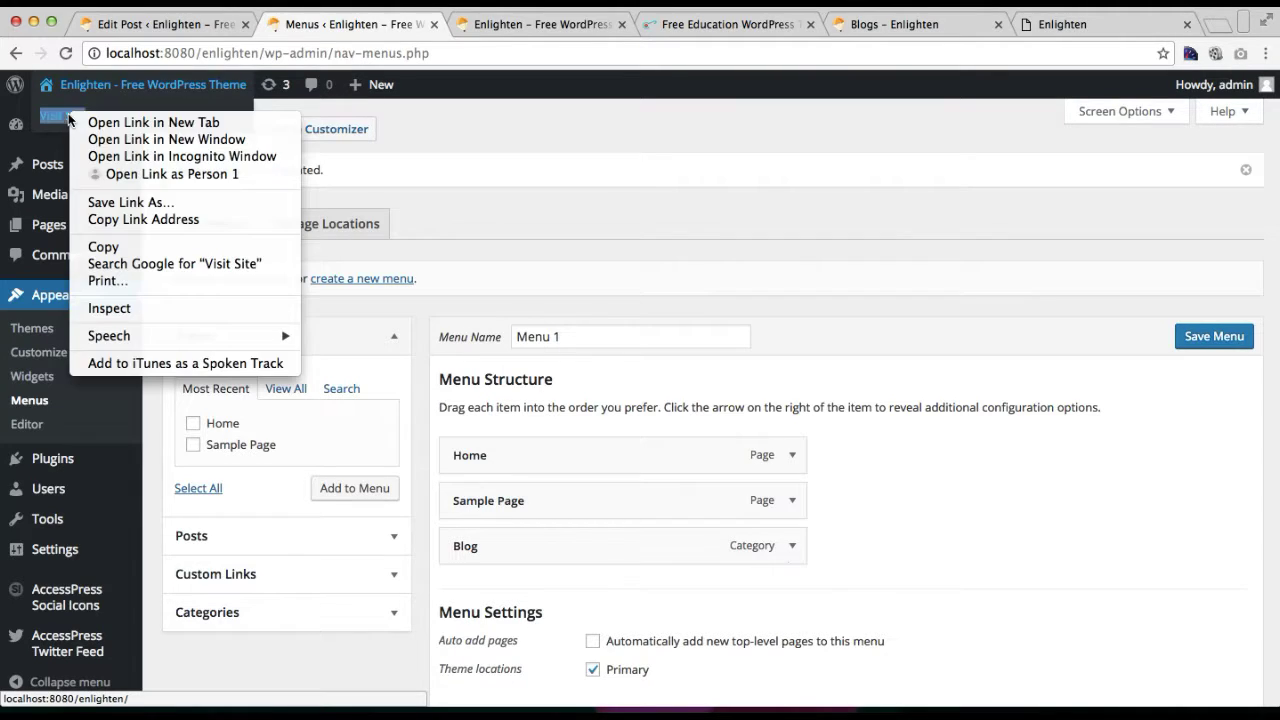
{"action": "left_click", "coordinate": [150, 122]}
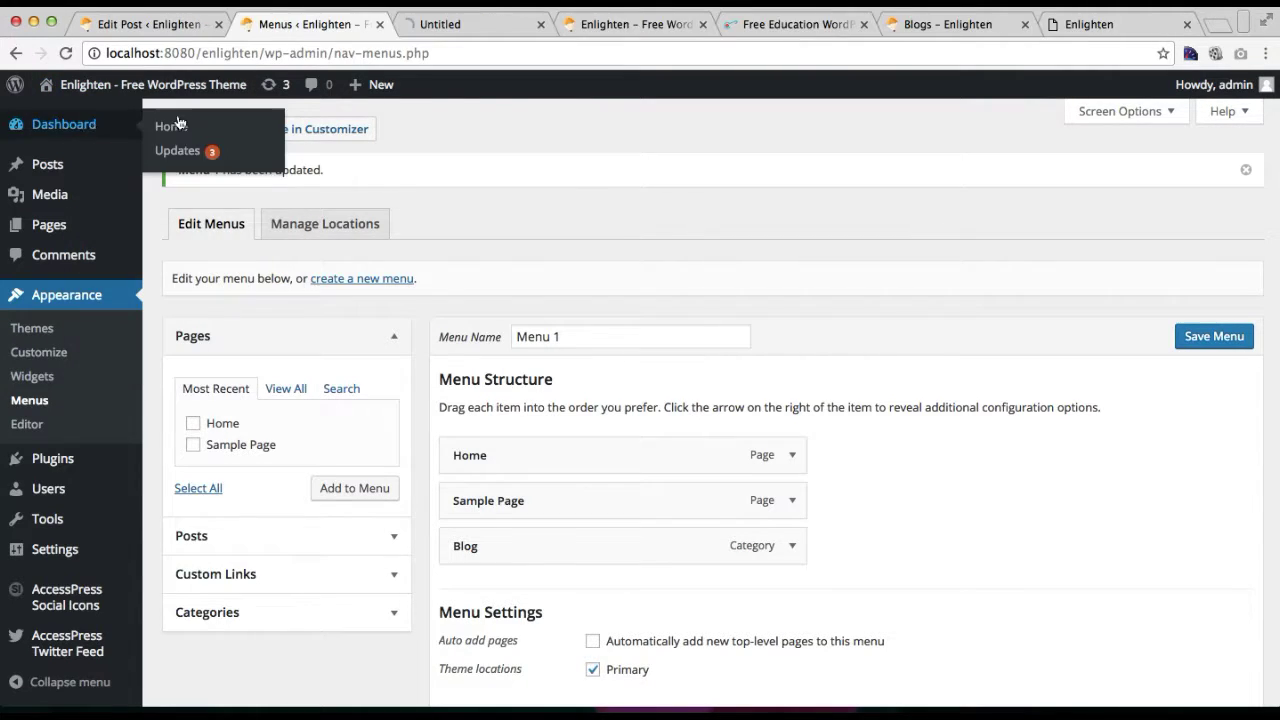
{"action": "left_click", "coordinate": [478, 26]}
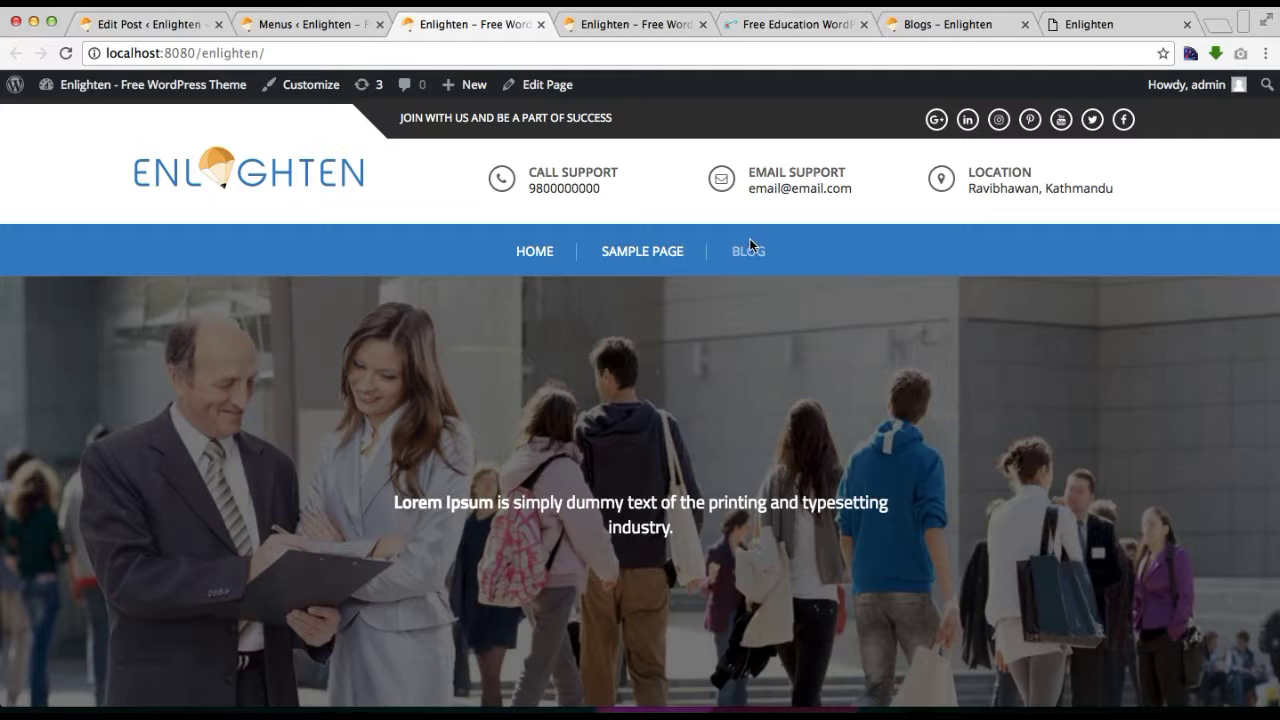
{"action": "left_click", "coordinate": [750, 254]}
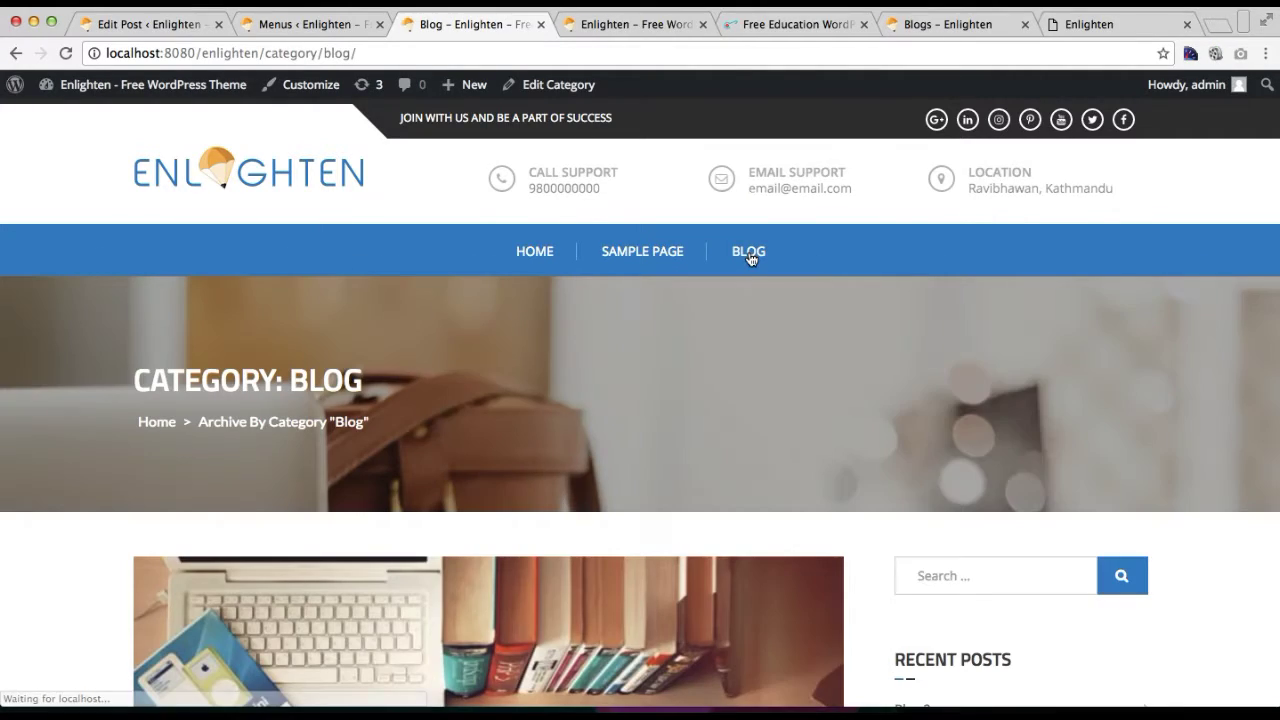
Scroll through the Blog archive to check Blog 2 and Blog 1 with their featured images
{"action": "scroll", "coordinate": [693, 552], "scroll_direction": "down", "scroll_amount": 15}
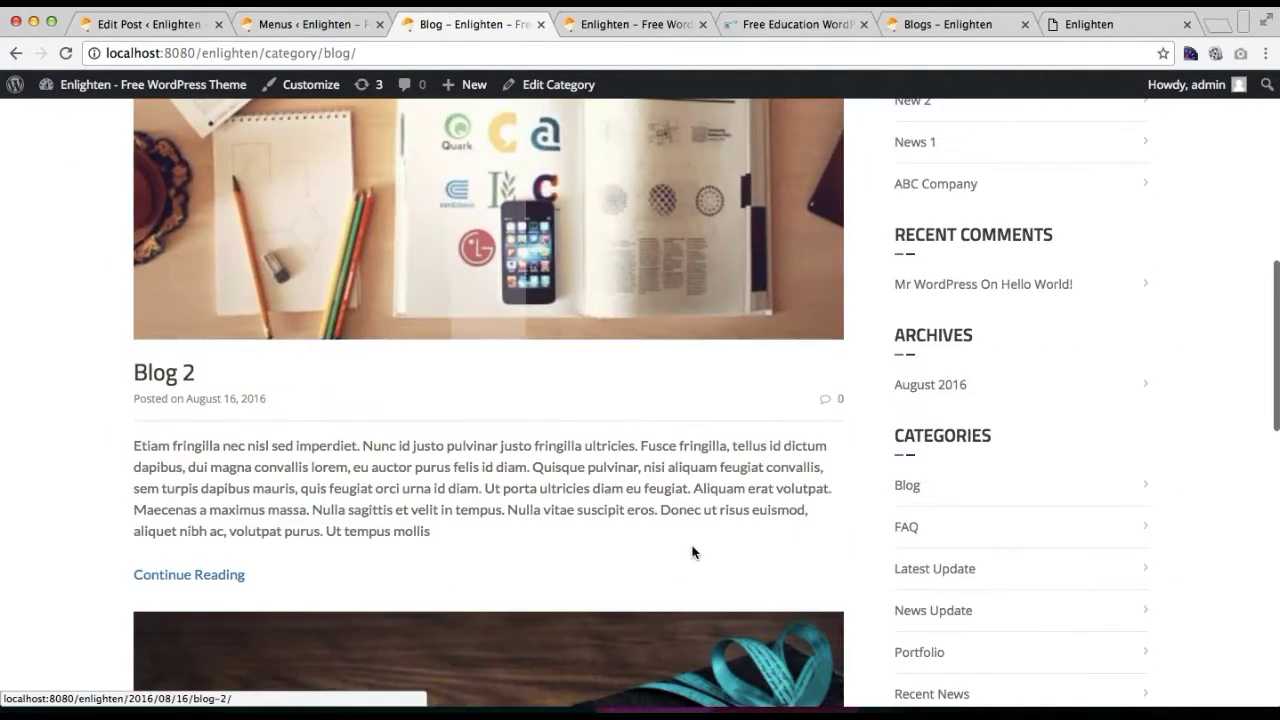
{"action": "scroll", "coordinate": [695, 553], "scroll_direction": "down", "scroll_amount": 3}
{"action": "scroll", "coordinate": [693, 552], "scroll_direction": "up", "scroll_amount": 12}
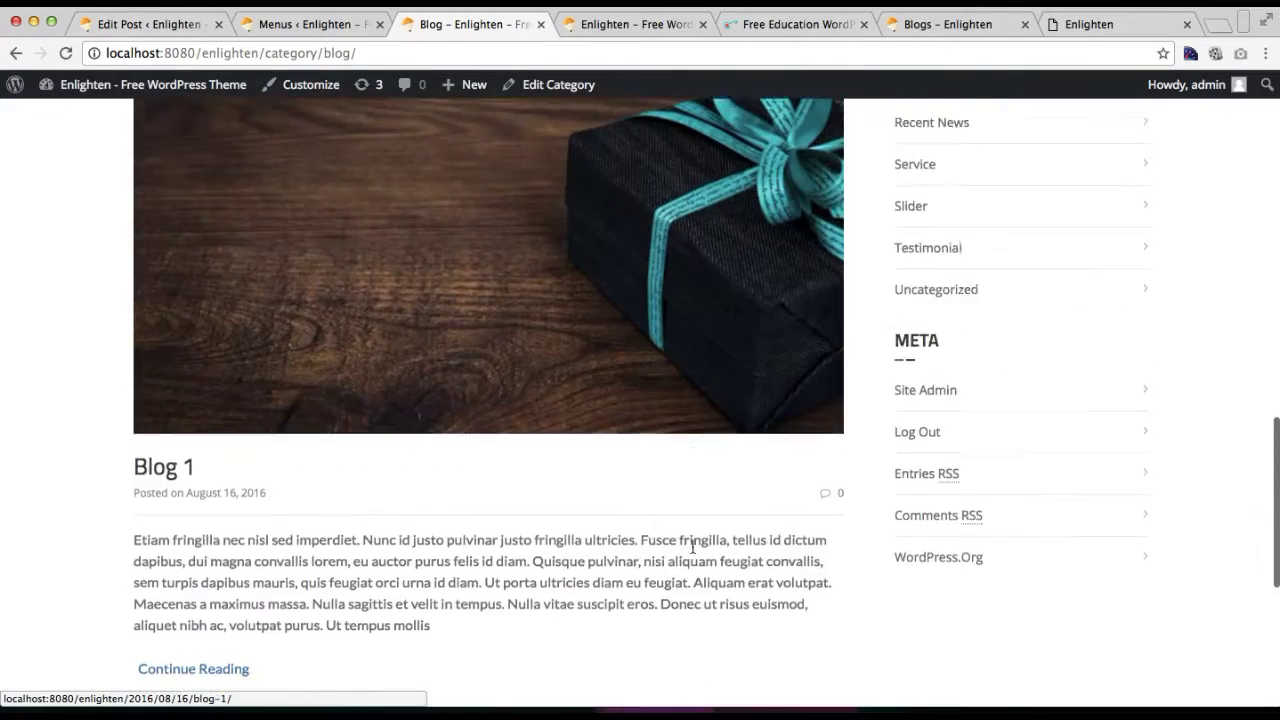
{"action": "scroll", "coordinate": [692, 550], "scroll_direction": "up", "scroll_amount": 1}
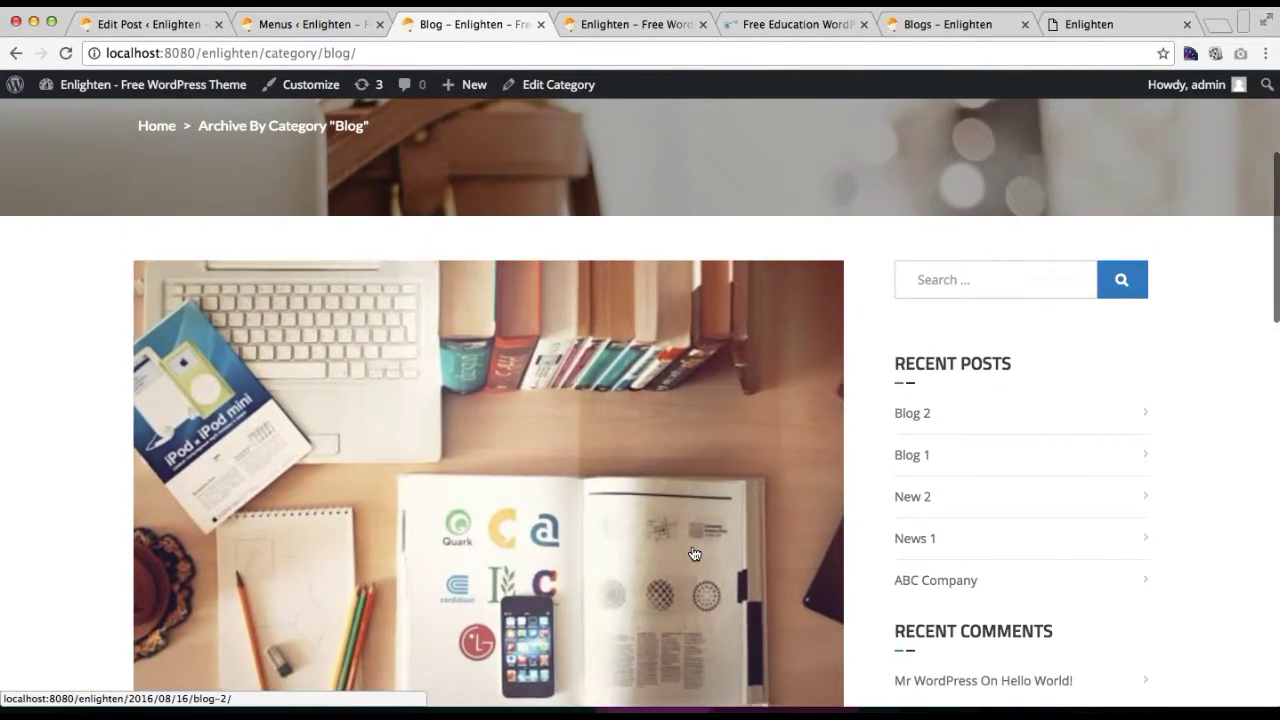
{"action": "scroll", "coordinate": [638, 589], "scroll_direction": "down", "scroll_amount": 2}
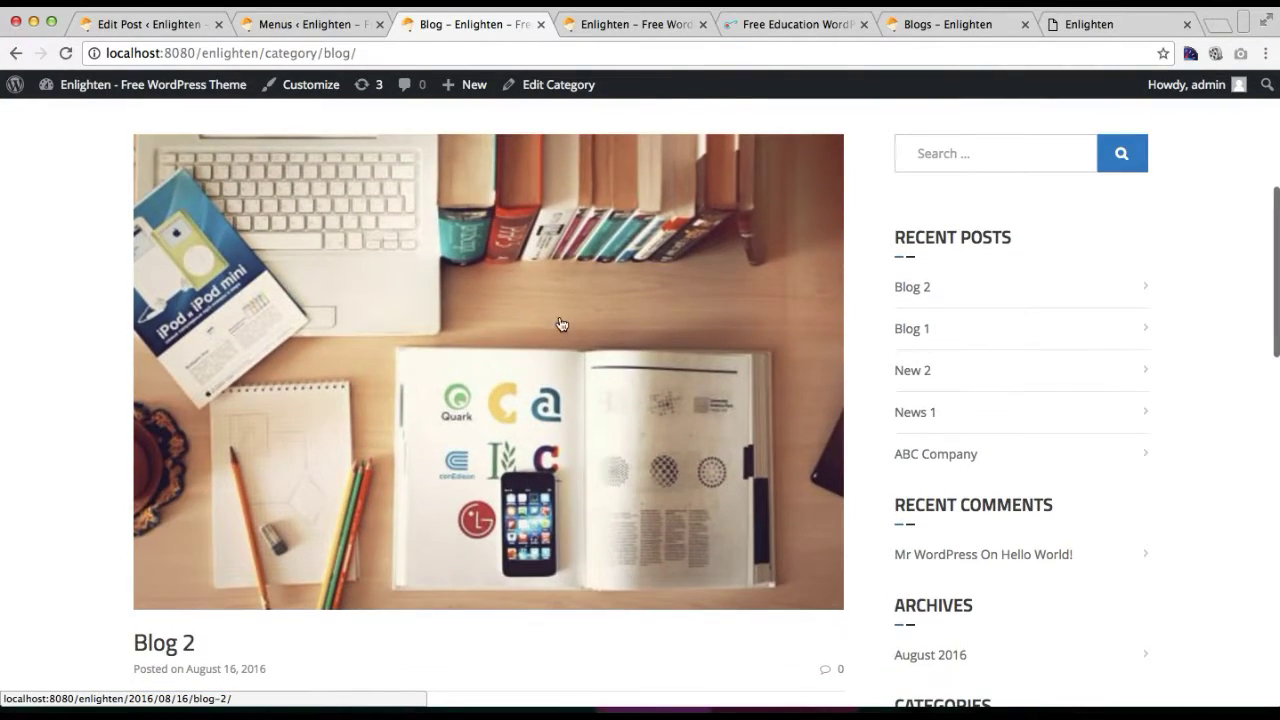
{"action": "scroll", "coordinate": [394, 427], "scroll_direction": "down", "scroll_amount": 3}
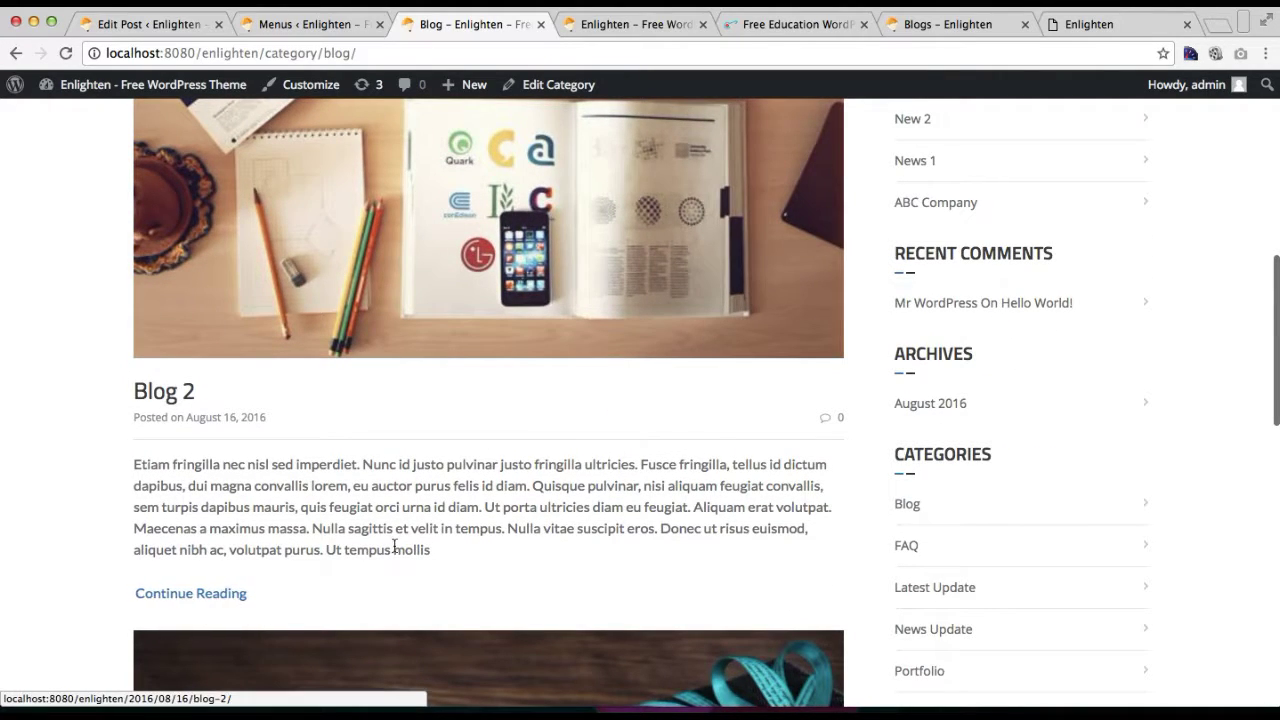
{"action": "scroll", "coordinate": [300, 590], "scroll_direction": "down", "scroll_amount": 2}
{"action": "scroll", "coordinate": [394, 543], "scroll_direction": "up", "scroll_amount": 5}
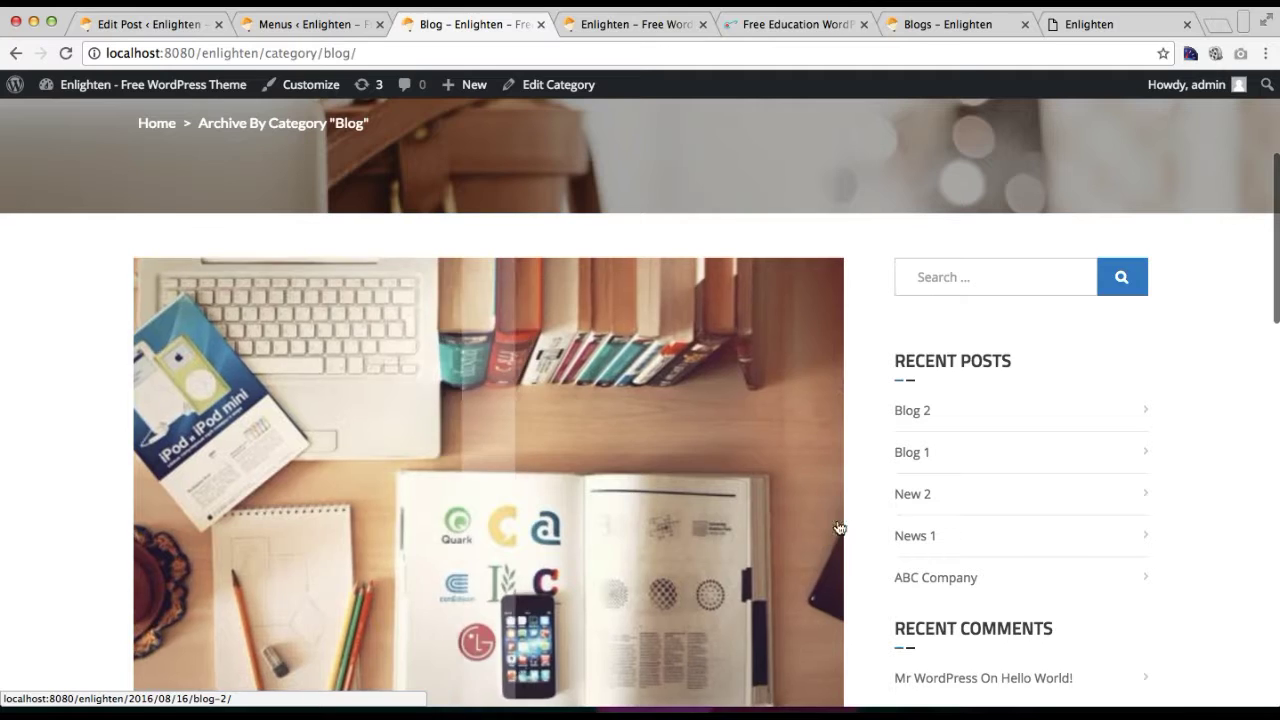
{"action": "scroll", "coordinate": [1034, 500], "scroll_direction": "down", "scroll_amount": 2}
{"action": "scroll", "coordinate": [1034, 500], "scroll_direction": "up", "scroll_amount": 1}
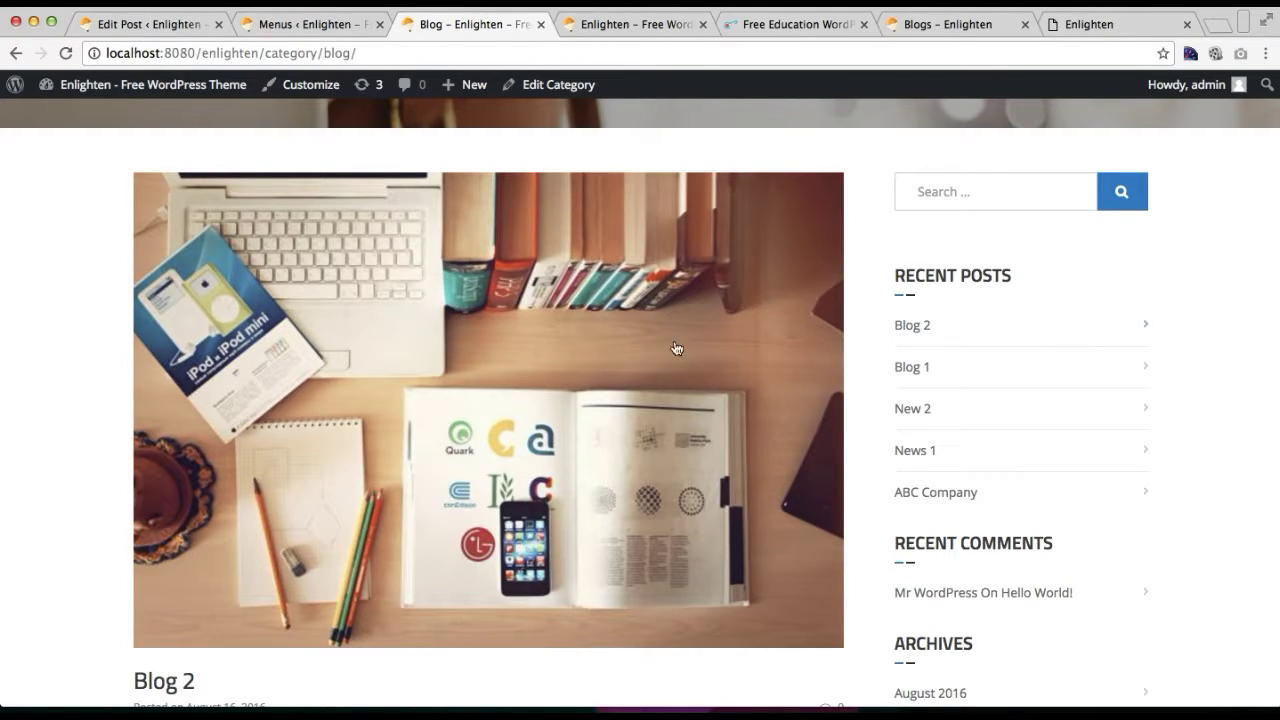
Open Appearance > Widgets and expand the Right Sidebar widget area
{"action": "left_click", "coordinate": [118, 24]}
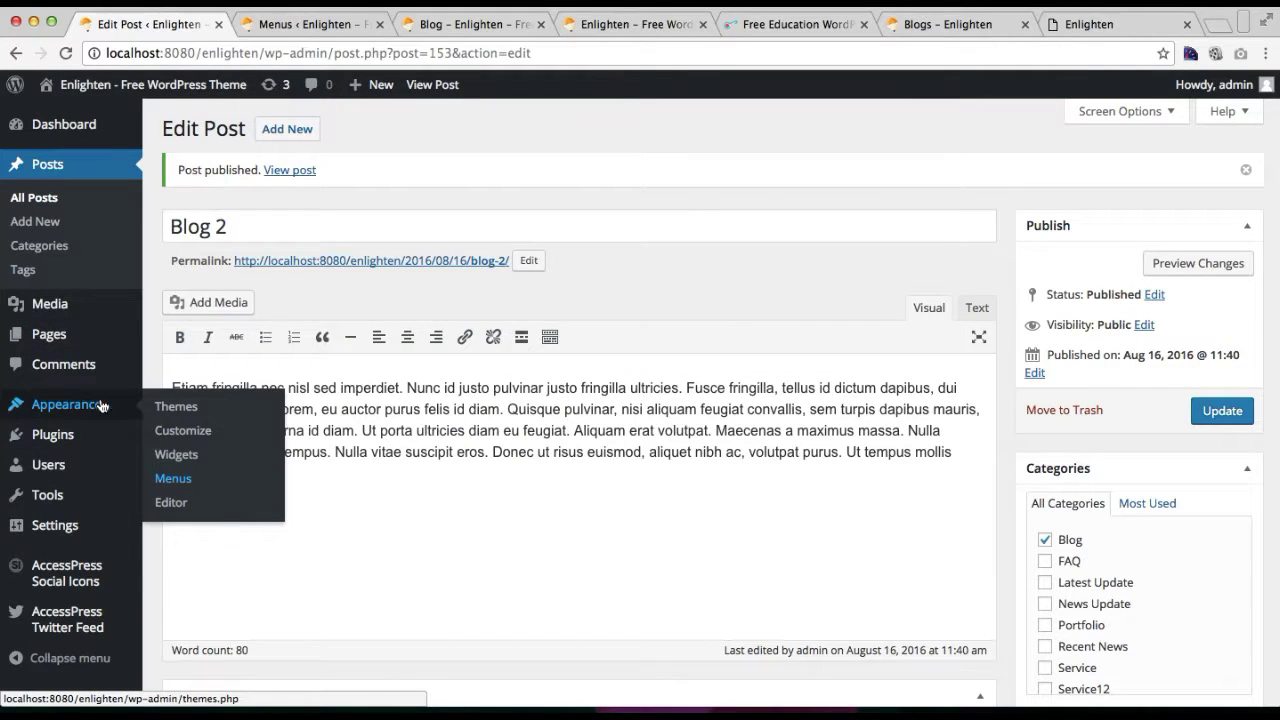
{"action": "left_click", "coordinate": [185, 456]}
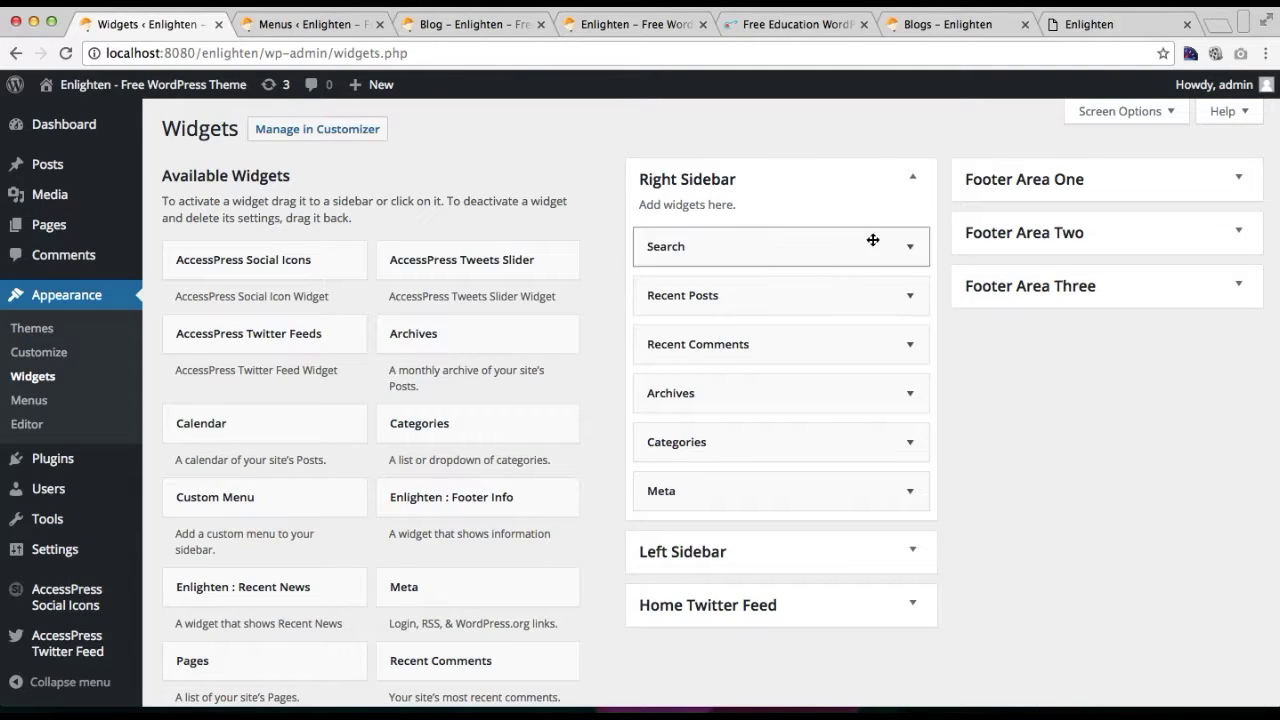
{"action": "left_click", "coordinate": [878, 196]}
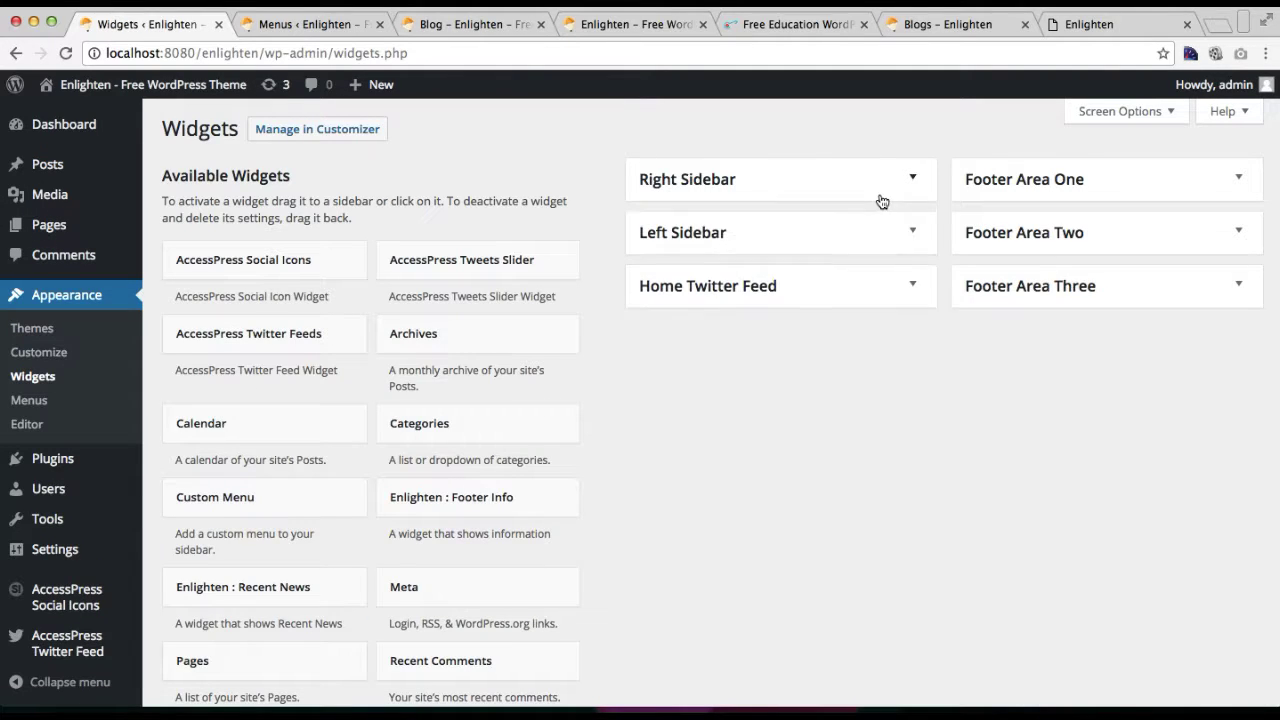
{"action": "left_click", "coordinate": [824, 180]}
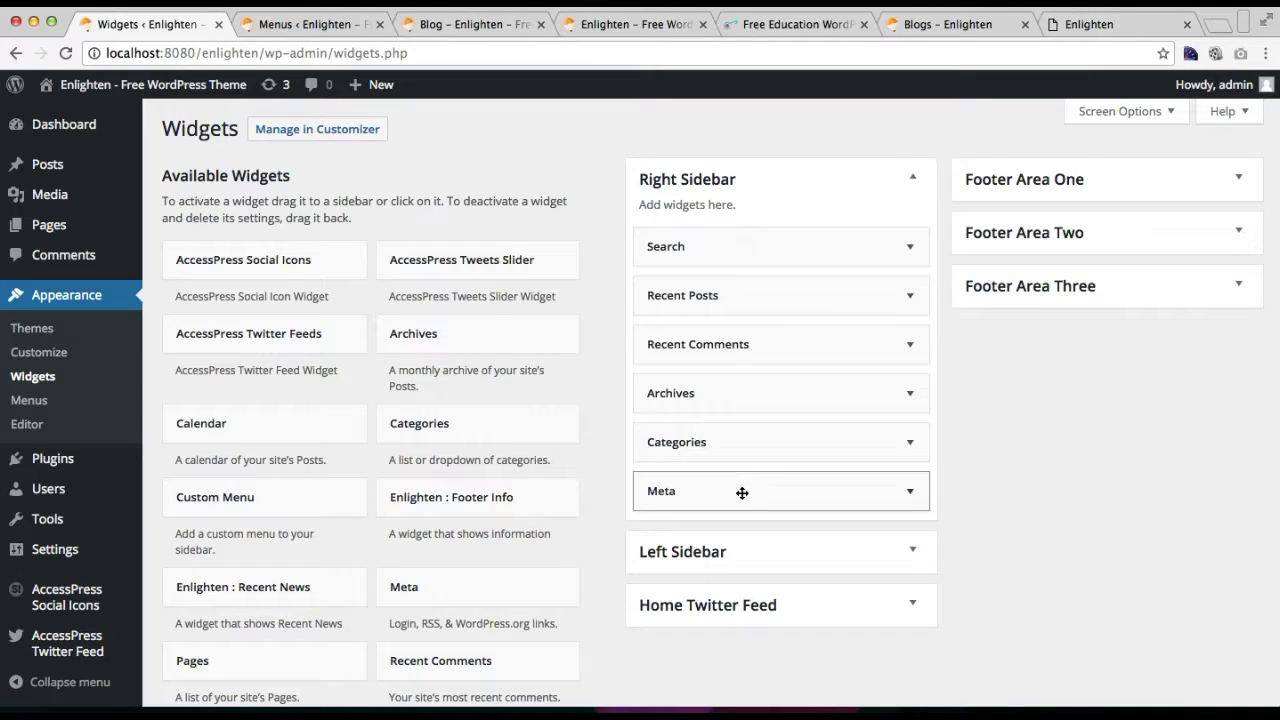
Delete the Search widget and place a saved Archives widget at the Right Sidebar's top
{"action": "left_click", "coordinate": [772, 257]}
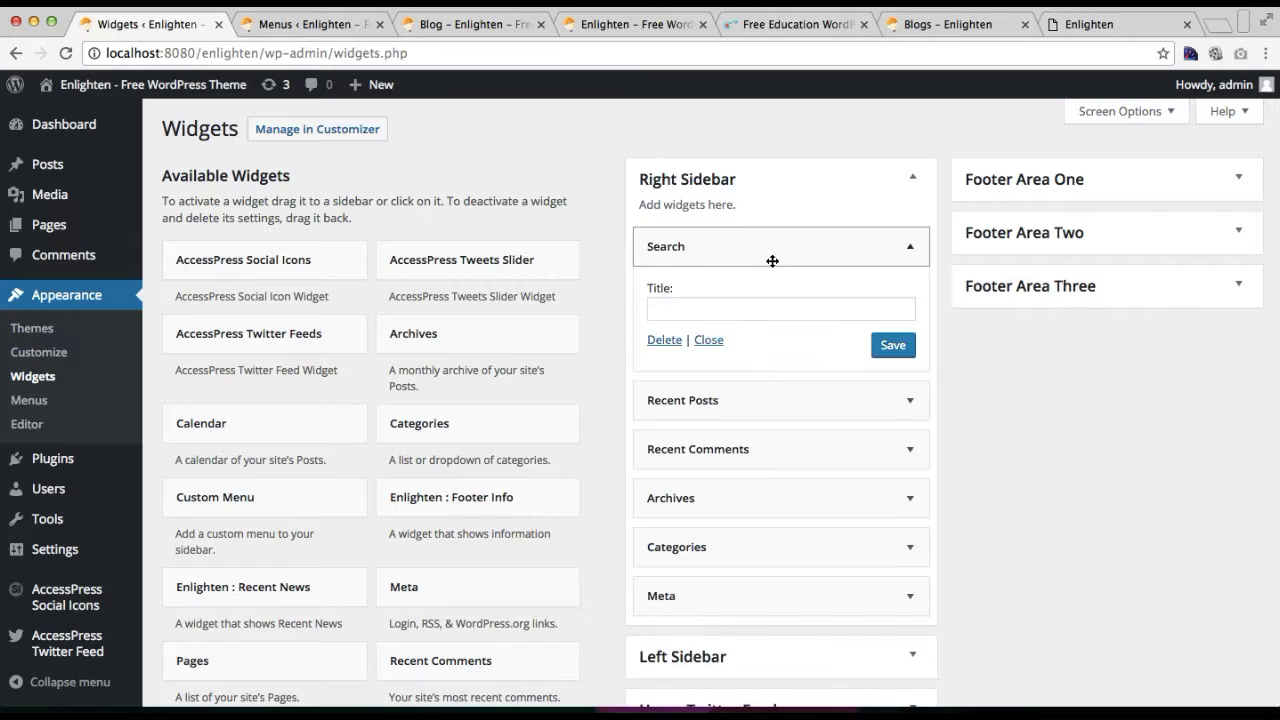
{"action": "left_click", "coordinate": [664, 340]}
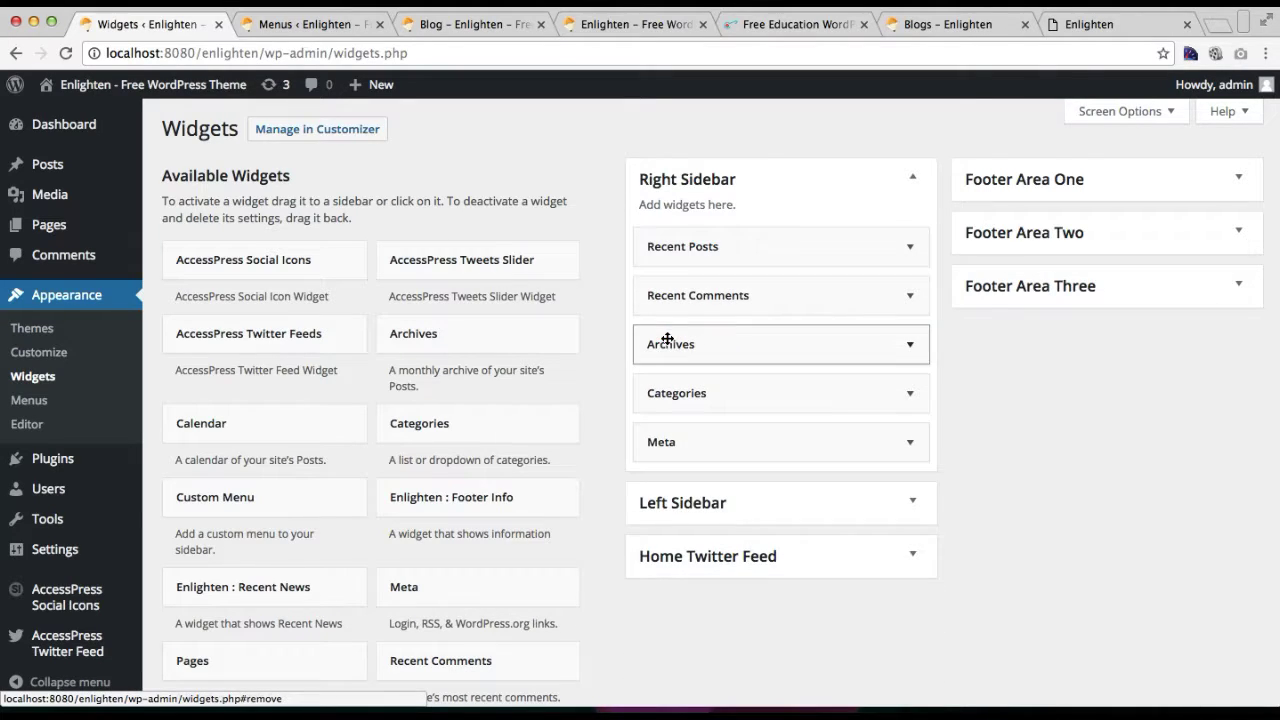
{"action": "left_click_drag", "start_coordinate": [457, 349], "coordinate": [748, 241]}
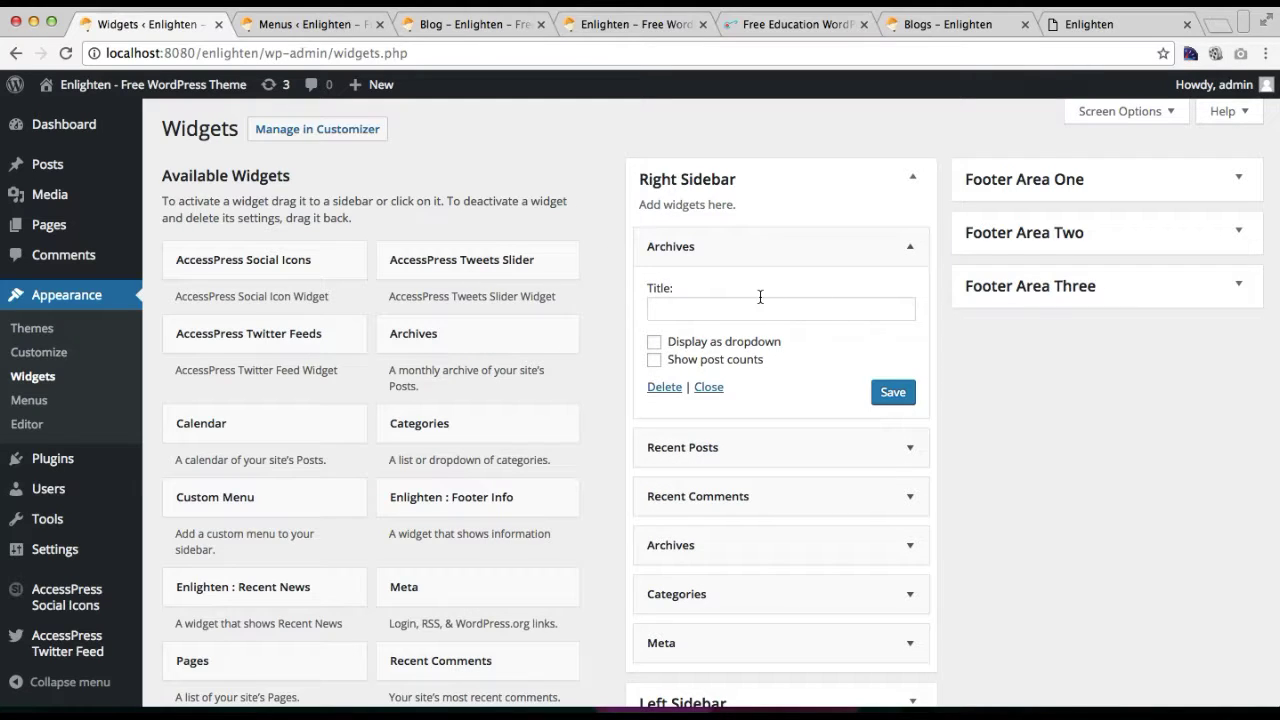
{"action": "left_click", "coordinate": [893, 393]}
{"action": "left_click", "coordinate": [712, 388]}
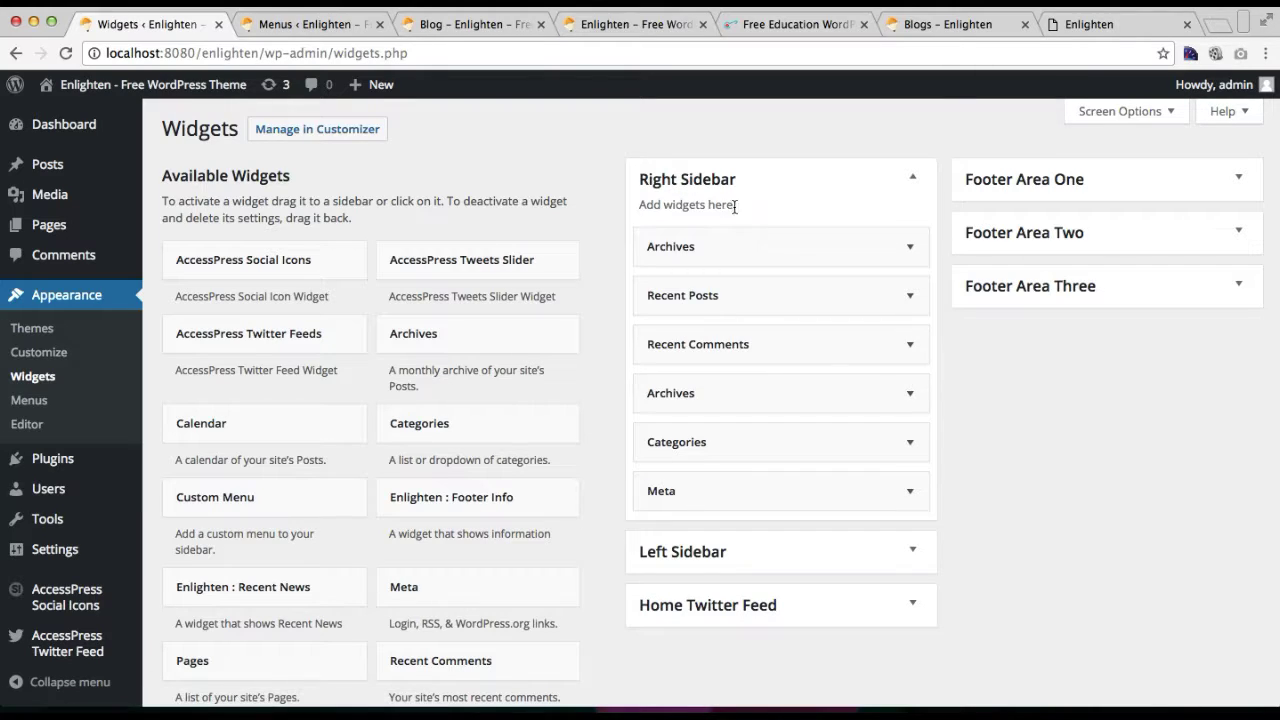
{"action": "scroll", "coordinate": [740, 420], "scroll_direction": "down", "scroll_amount": 2}
{"action": "scroll", "coordinate": [737, 495], "scroll_direction": "up", "scroll_amount": 2}
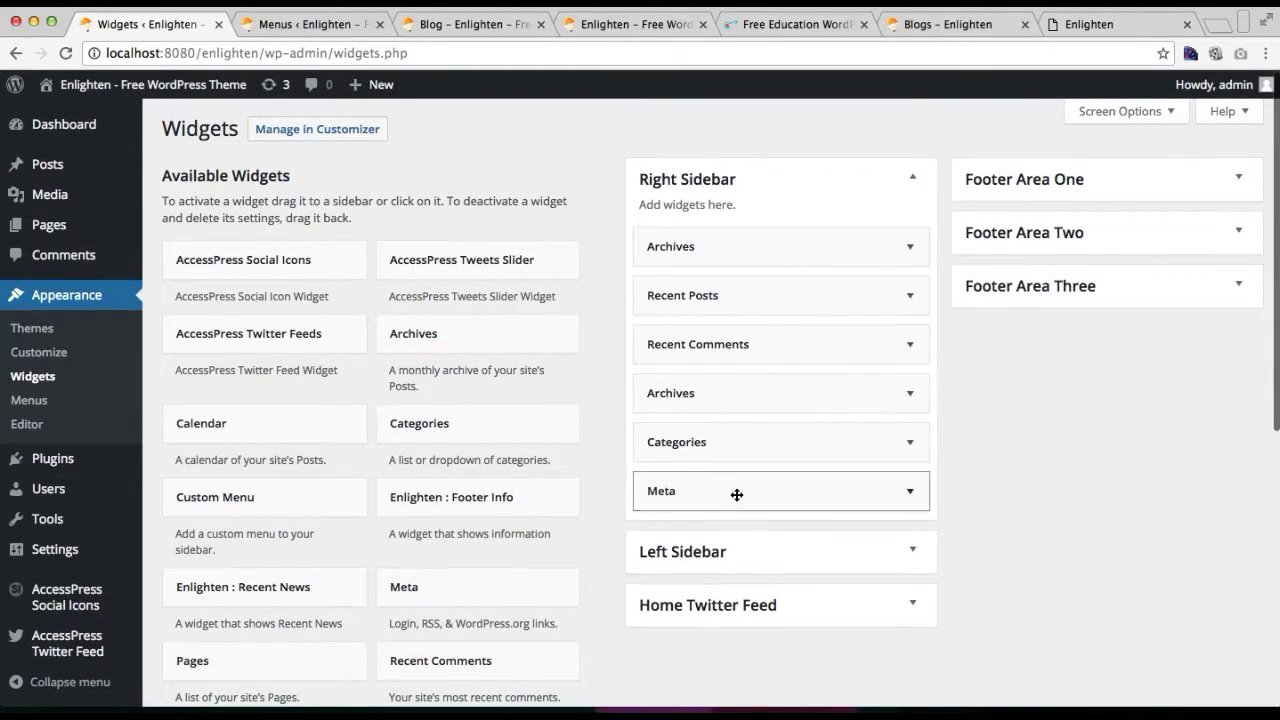
Go to the Enlighten demo's Category: Blogs page and scroll through its posts
{"action": "left_click", "coordinate": [920, 26]}
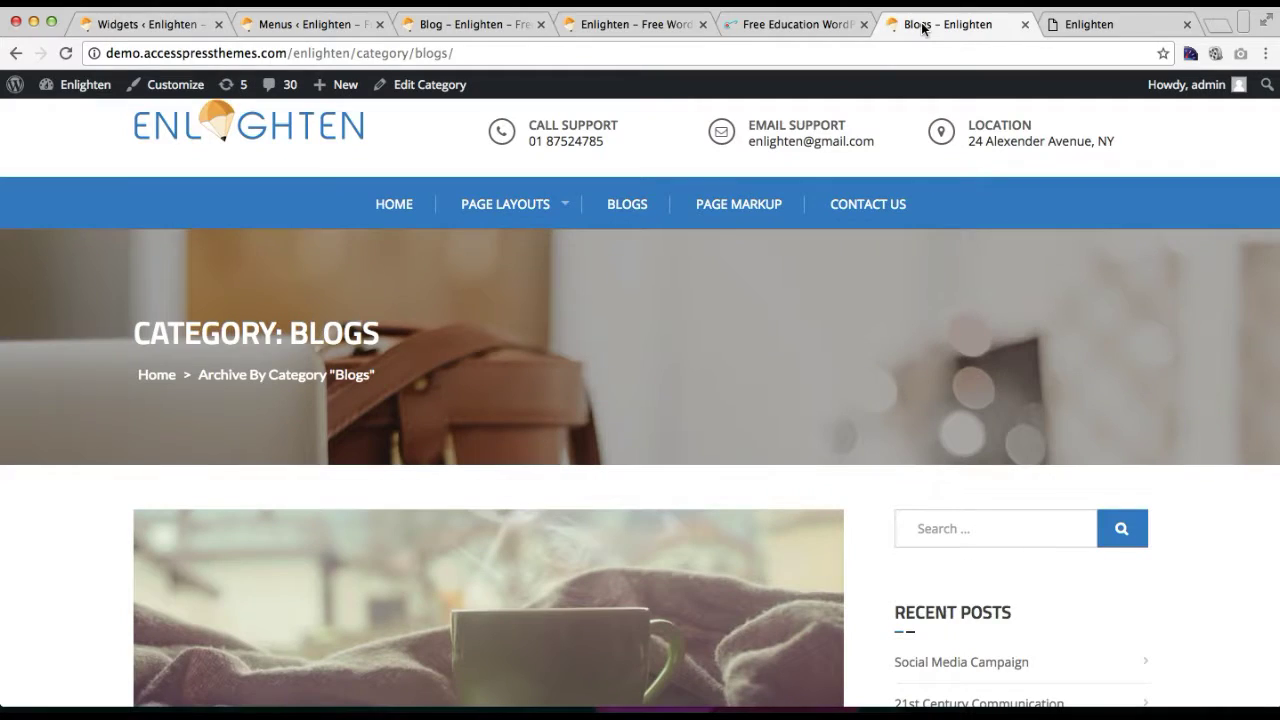
{"action": "scroll", "coordinate": [690, 519], "scroll_direction": "down", "scroll_amount": 9}
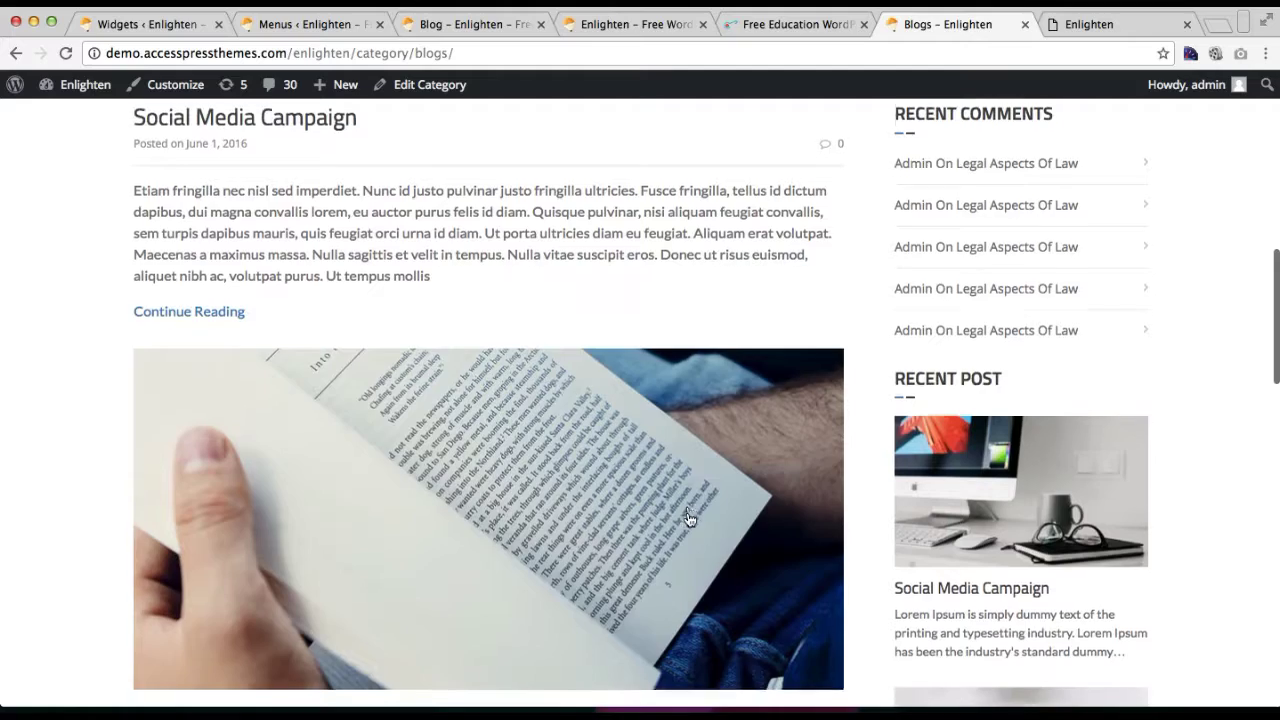
{"action": "scroll", "coordinate": [690, 519], "scroll_direction": "up", "scroll_amount": 10}
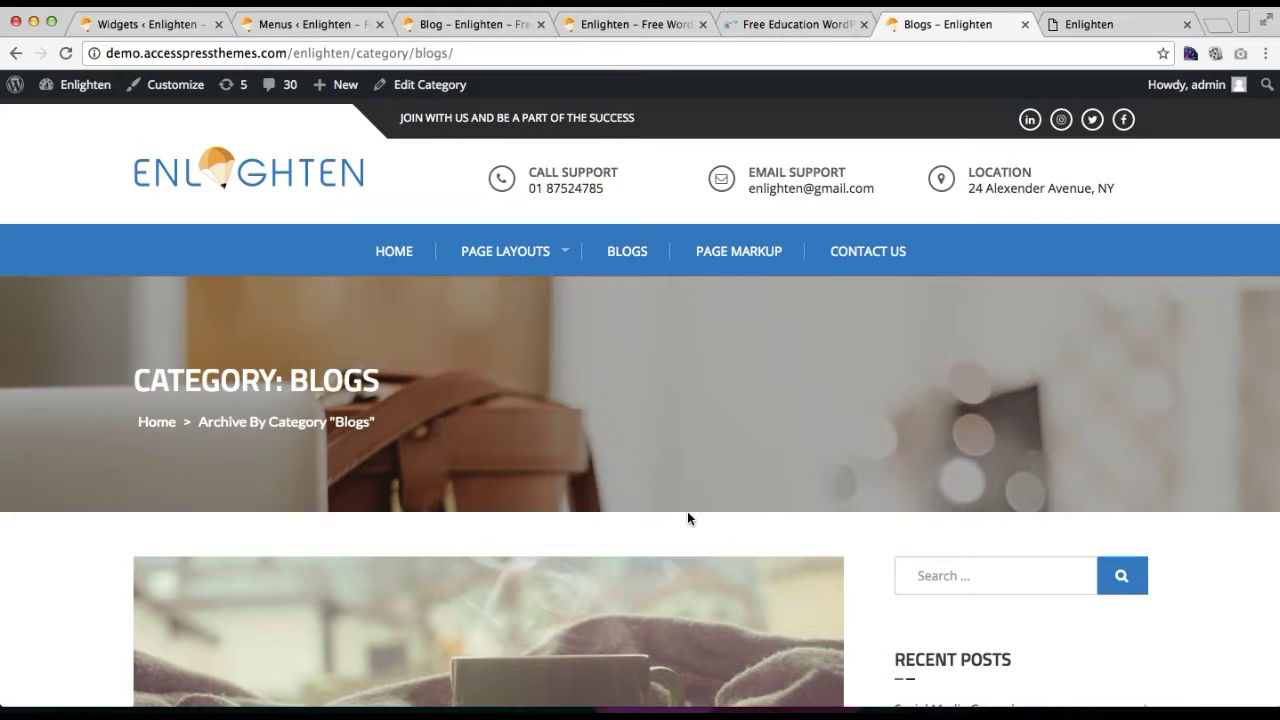
View the Enlighten documentation's Client Section Setting and Footer Section Setting instructions
{"action": "left_click", "coordinate": [1066, 30]}
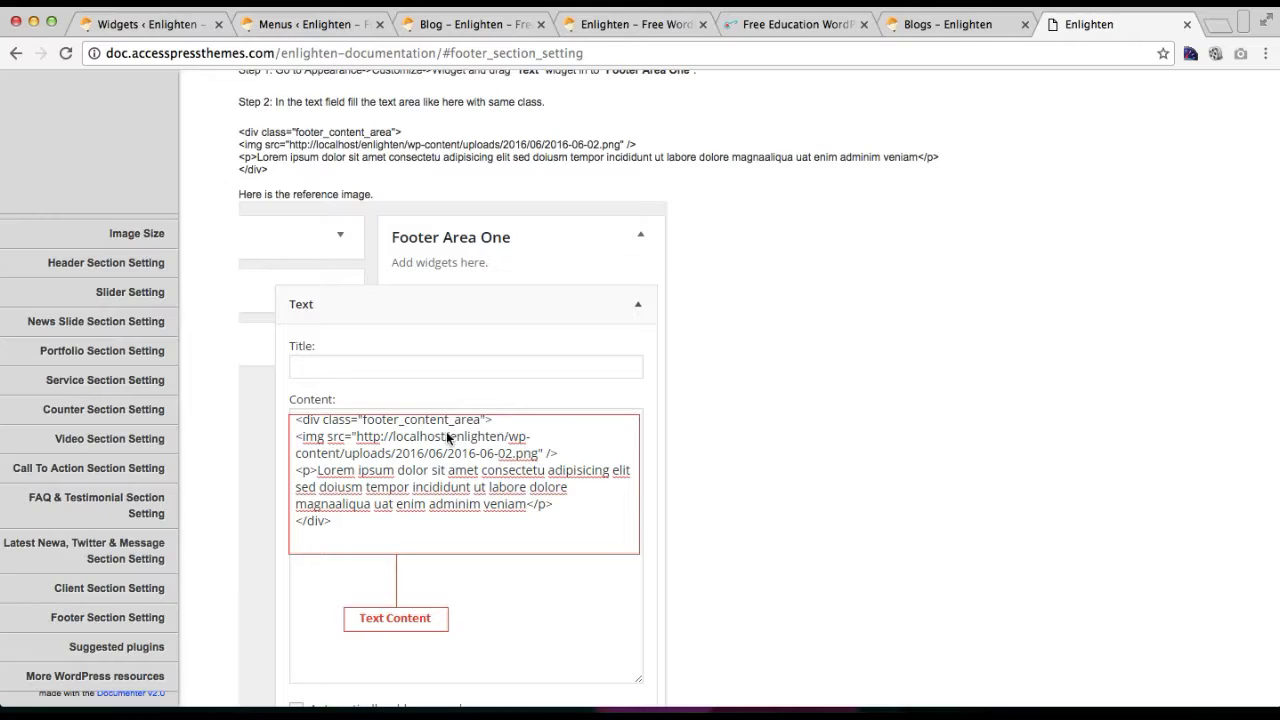
{"action": "scroll", "coordinate": [395, 516], "scroll_direction": "down", "scroll_amount": 3}
{"action": "scroll", "coordinate": [395, 516], "scroll_direction": "up", "scroll_amount": 15}
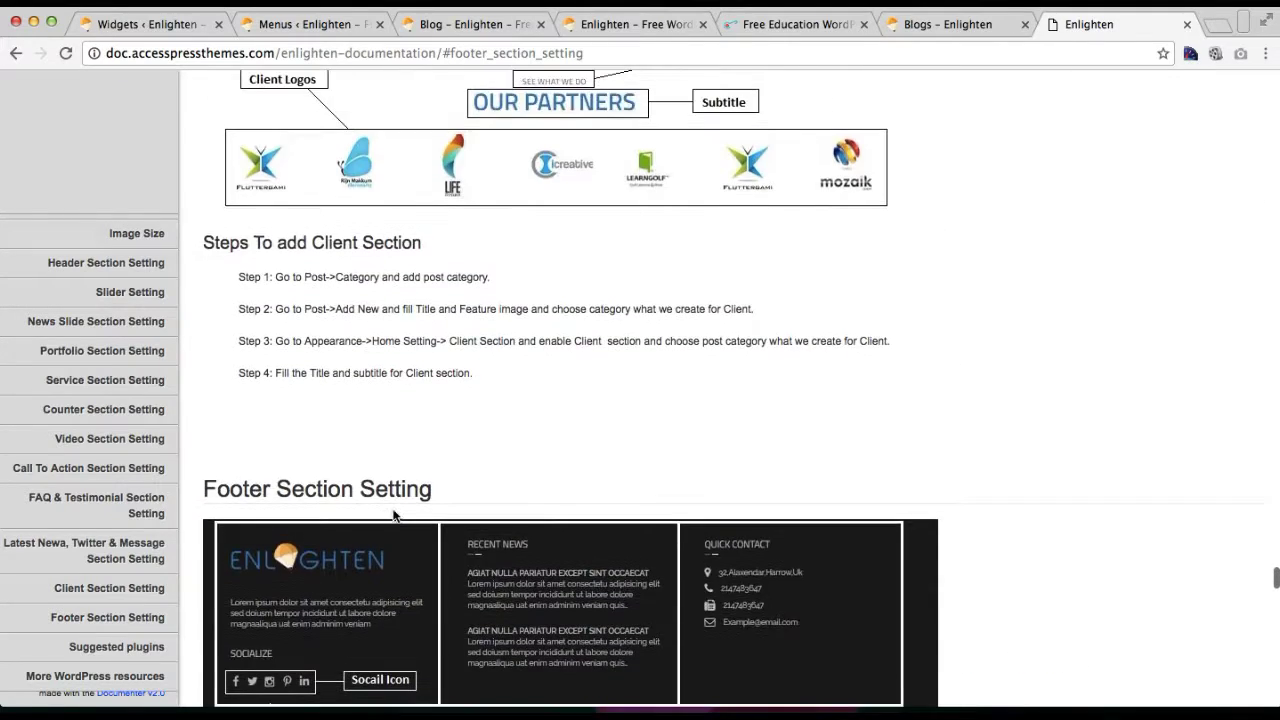